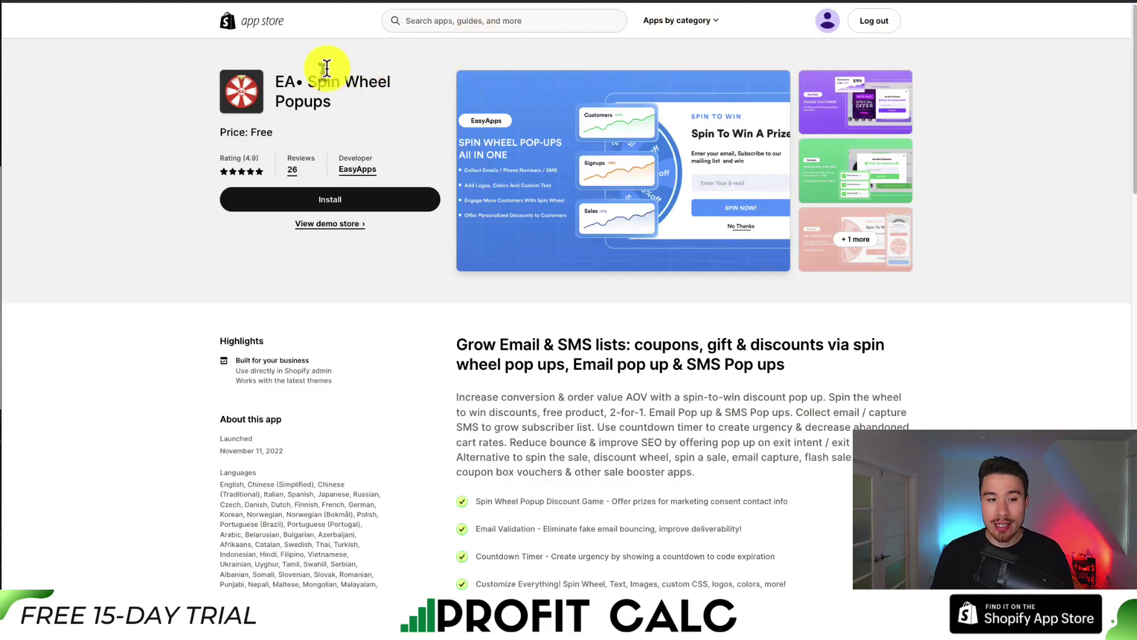
Step: Review the EA• Spin Wheel Popups listing, its free pricing and promotional screenshots
drag(279, 74, 341, 106)
click(308, 105)
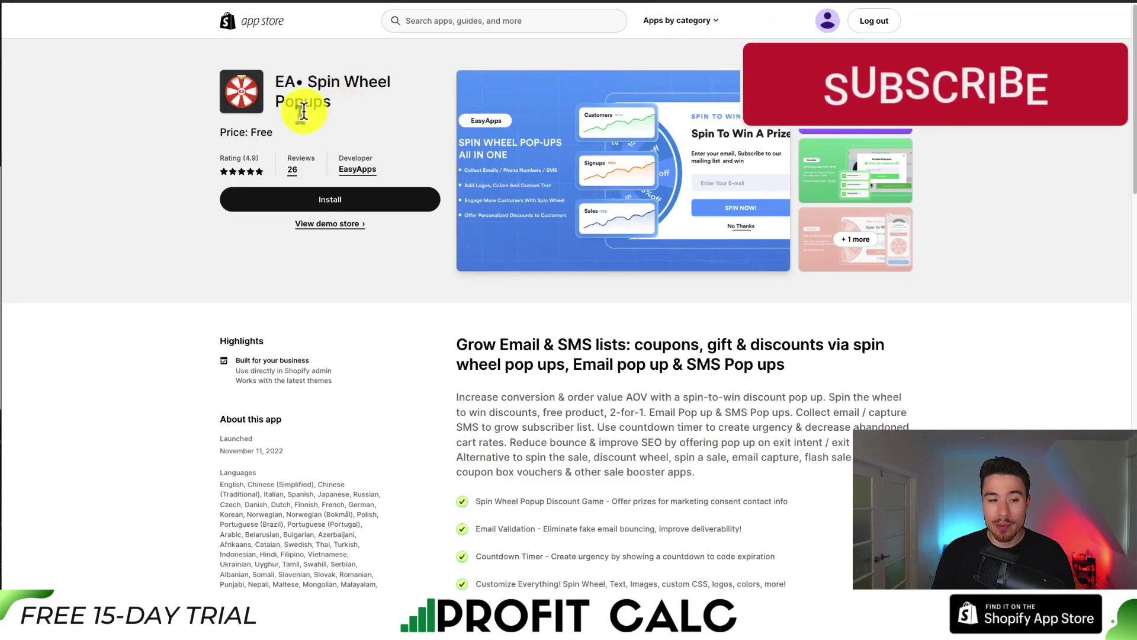
drag(231, 131, 302, 145)
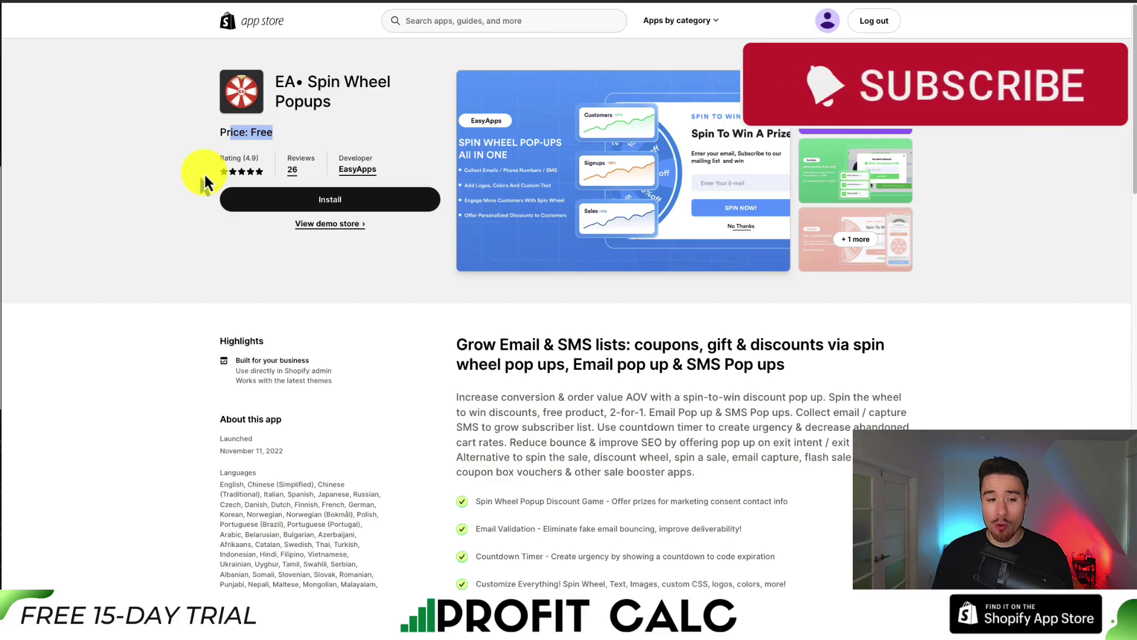
click(841, 113)
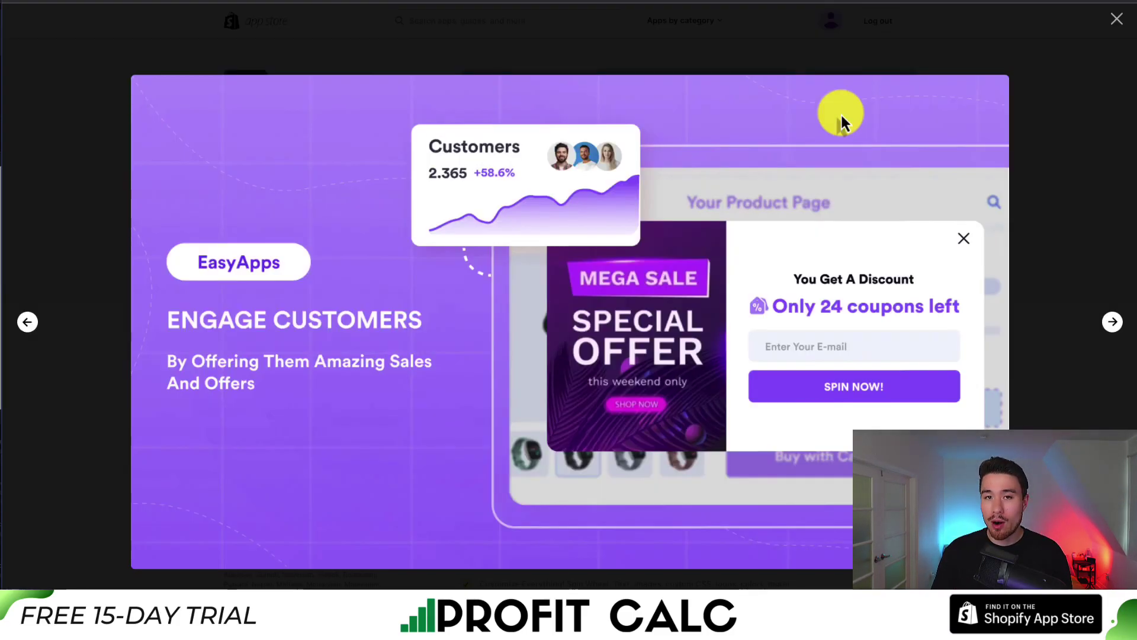
click(1113, 322)
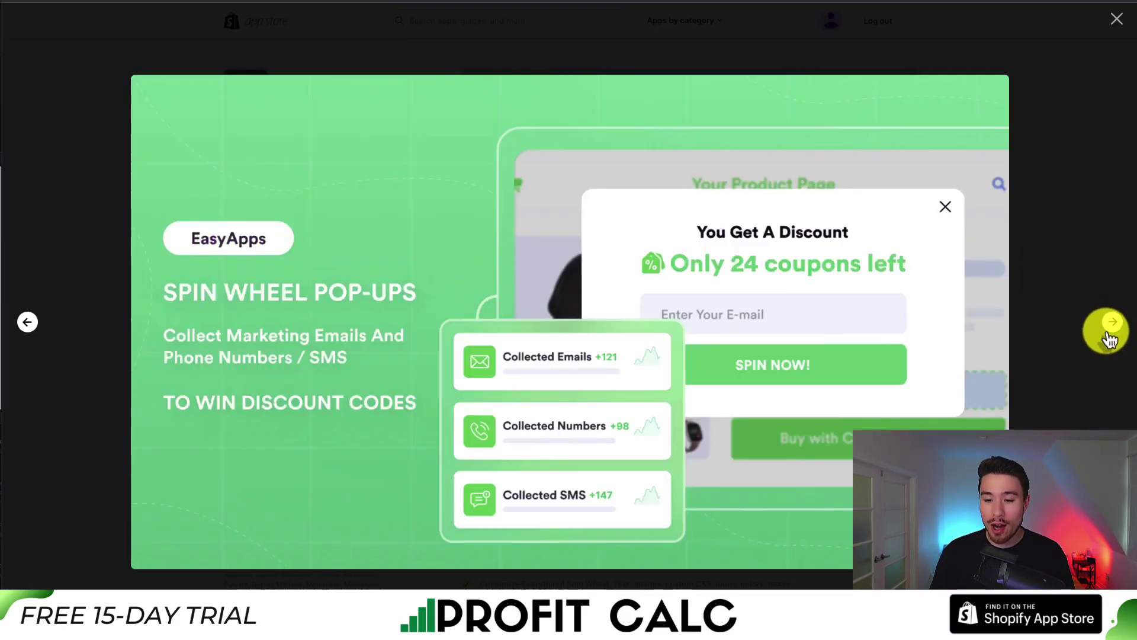
click(1089, 382)
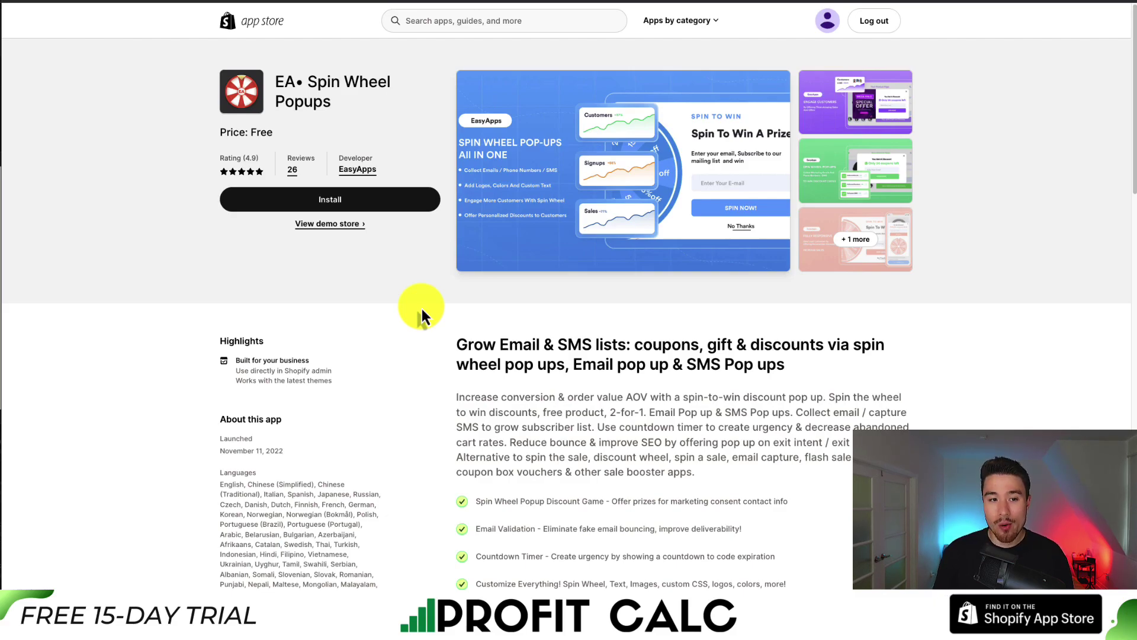
triple_click(290, 90)
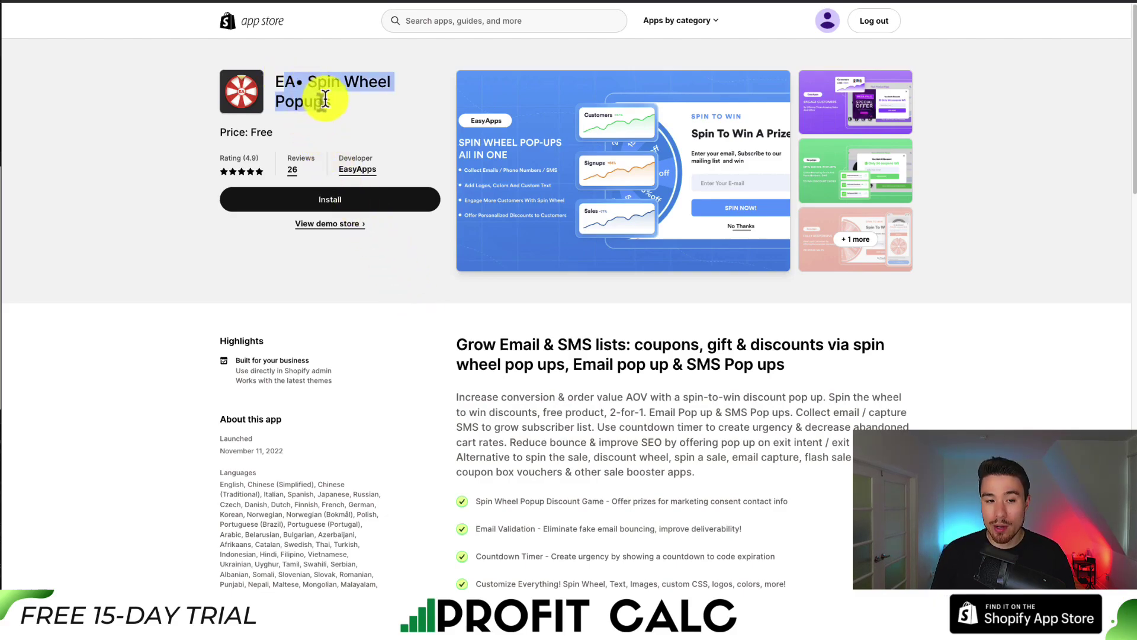
click(333, 99)
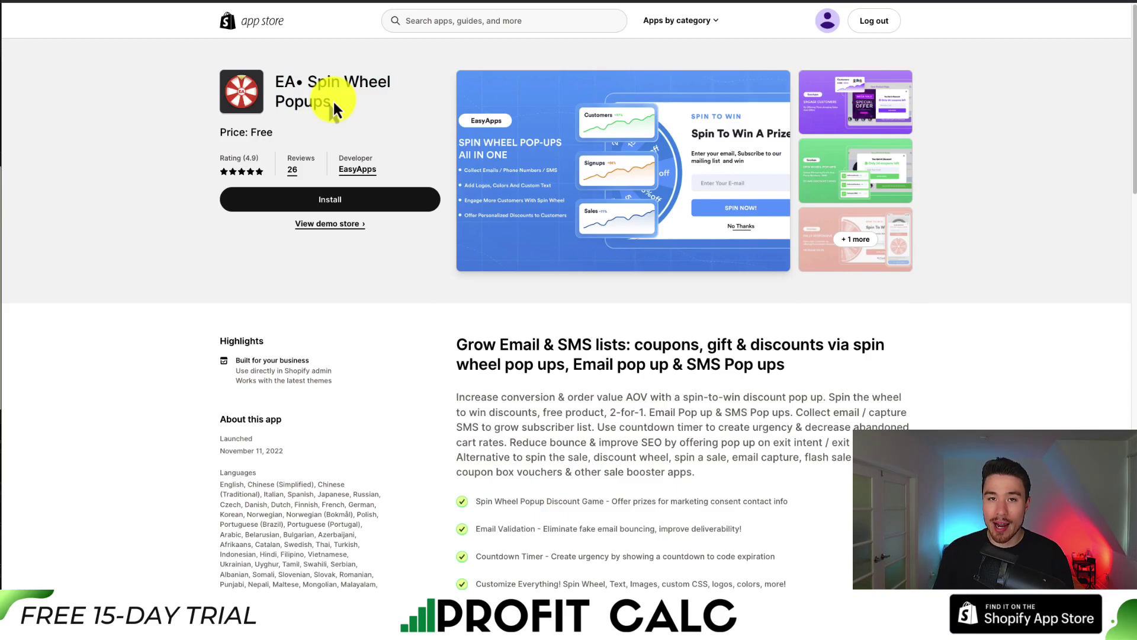
Step: Install EA• Spin Wheel Popups, approving the permissions it requests
click(317, 205)
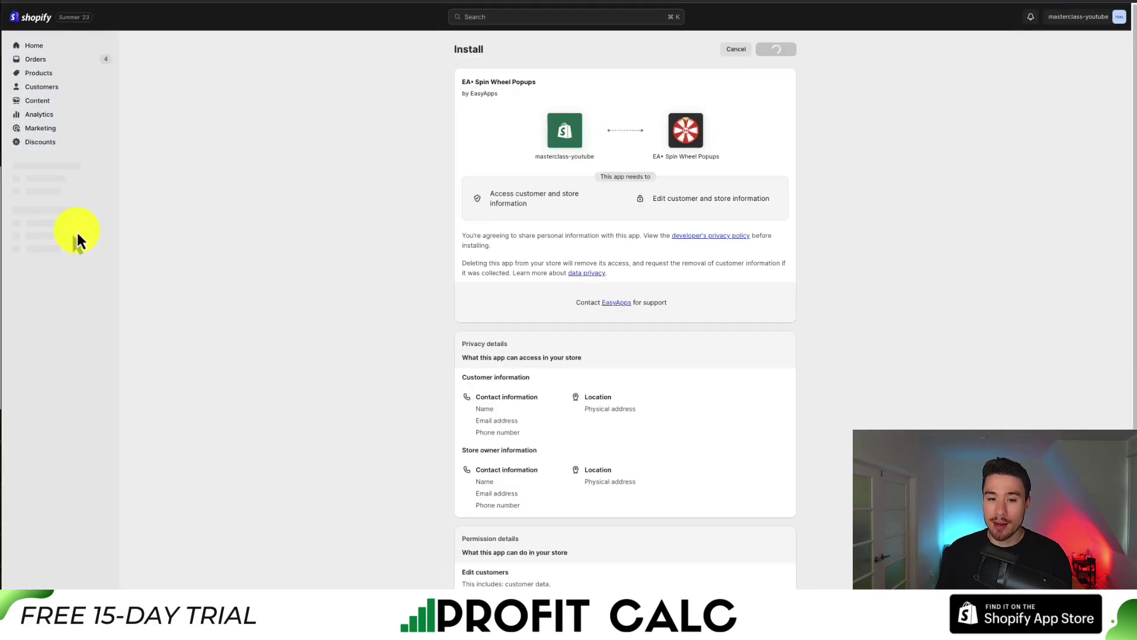
drag(489, 196, 690, 213)
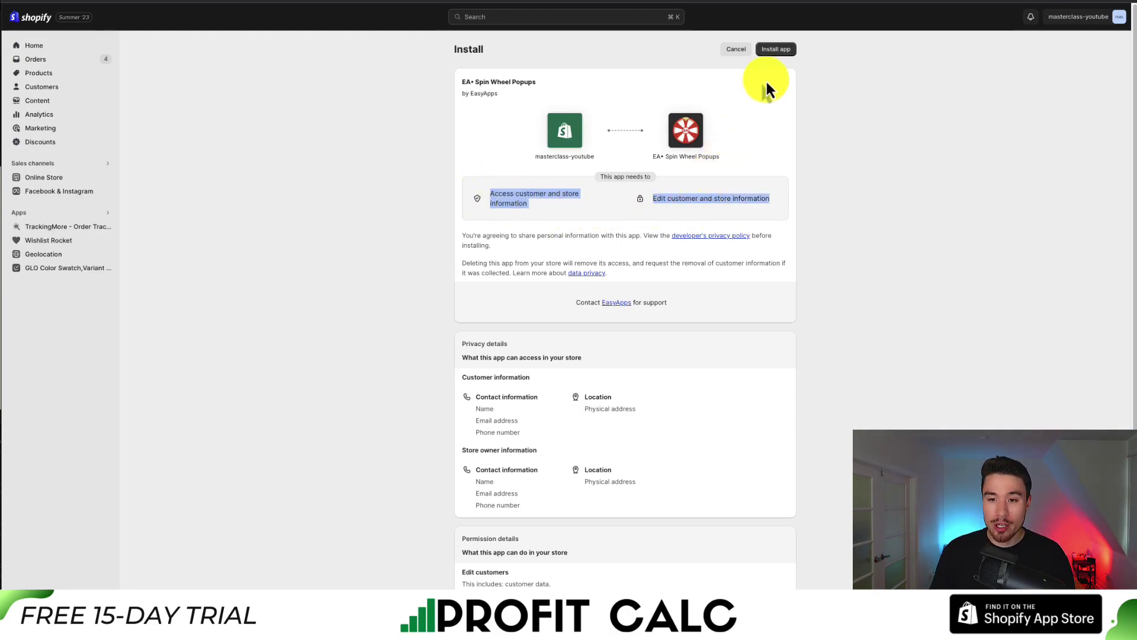
click(777, 50)
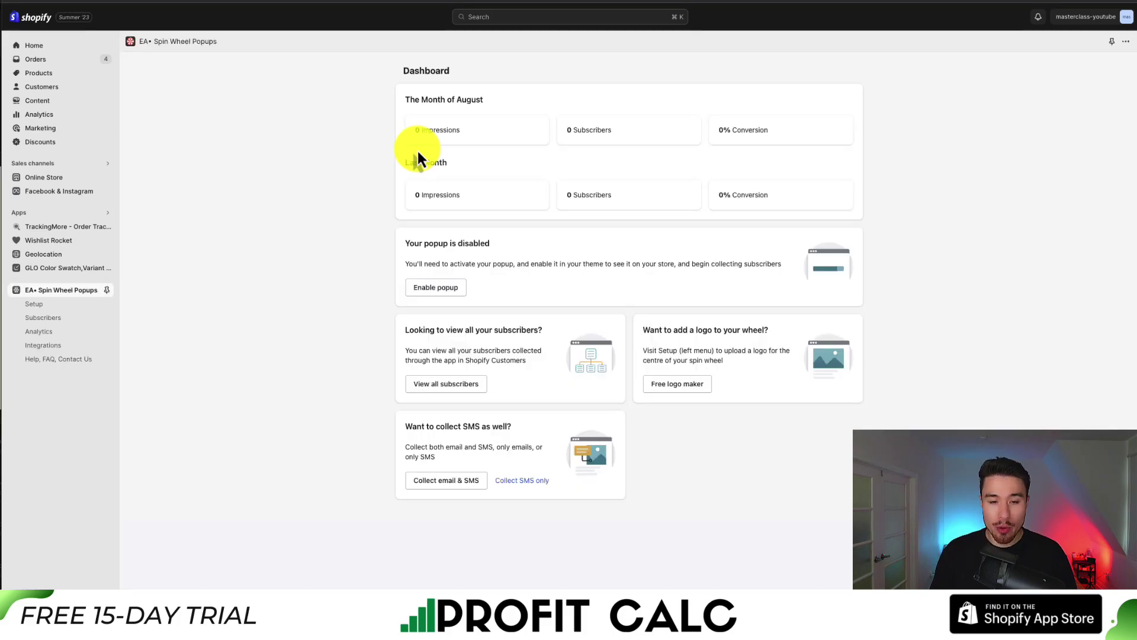
Step: On the app dashboard, switch the popup to collect SMS only
drag(399, 71, 515, 176)
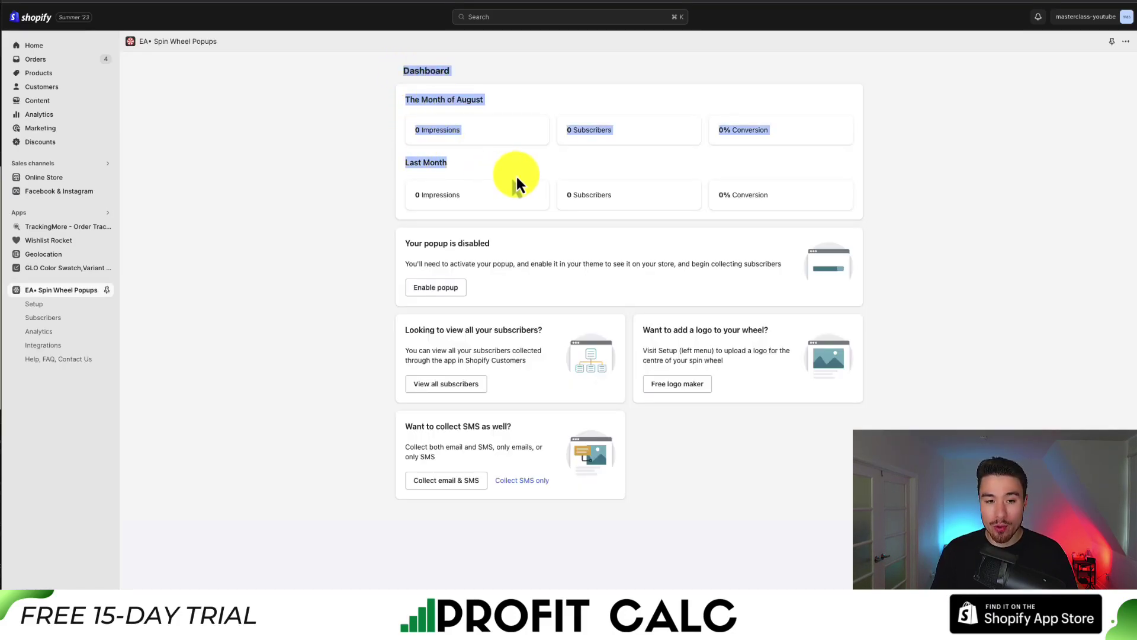
click(515, 175)
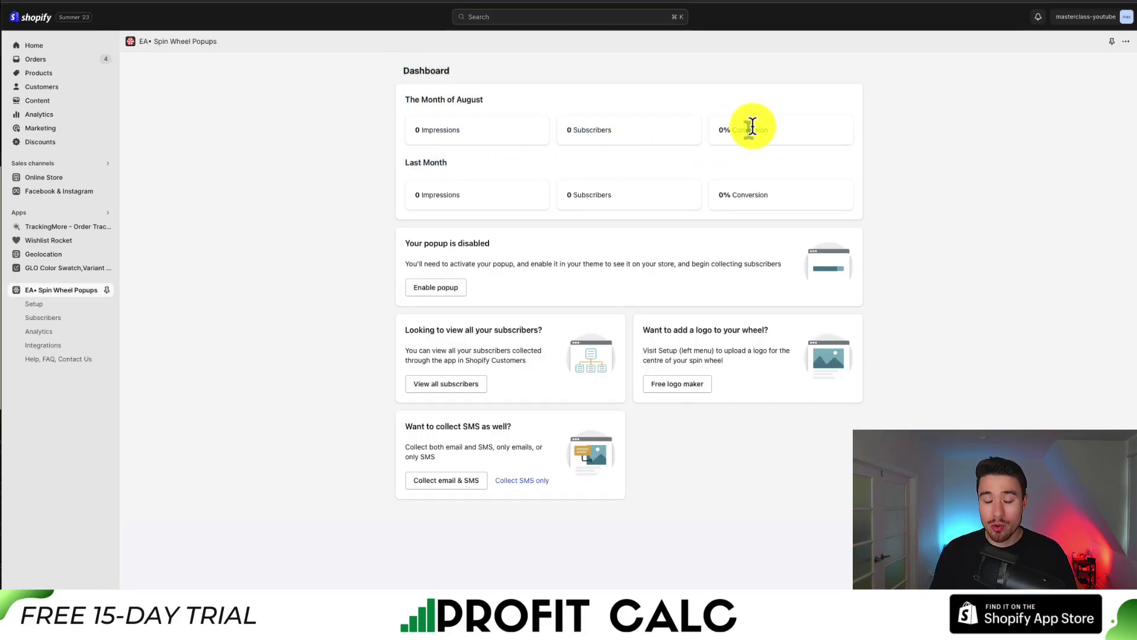
drag(752, 126, 782, 144)
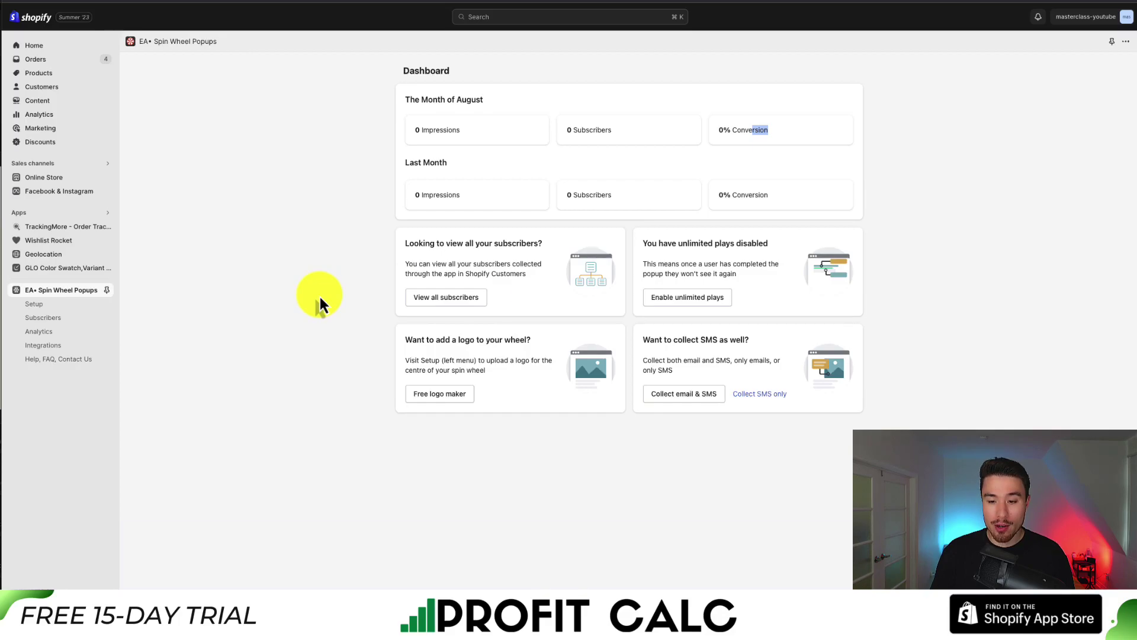
click(651, 342)
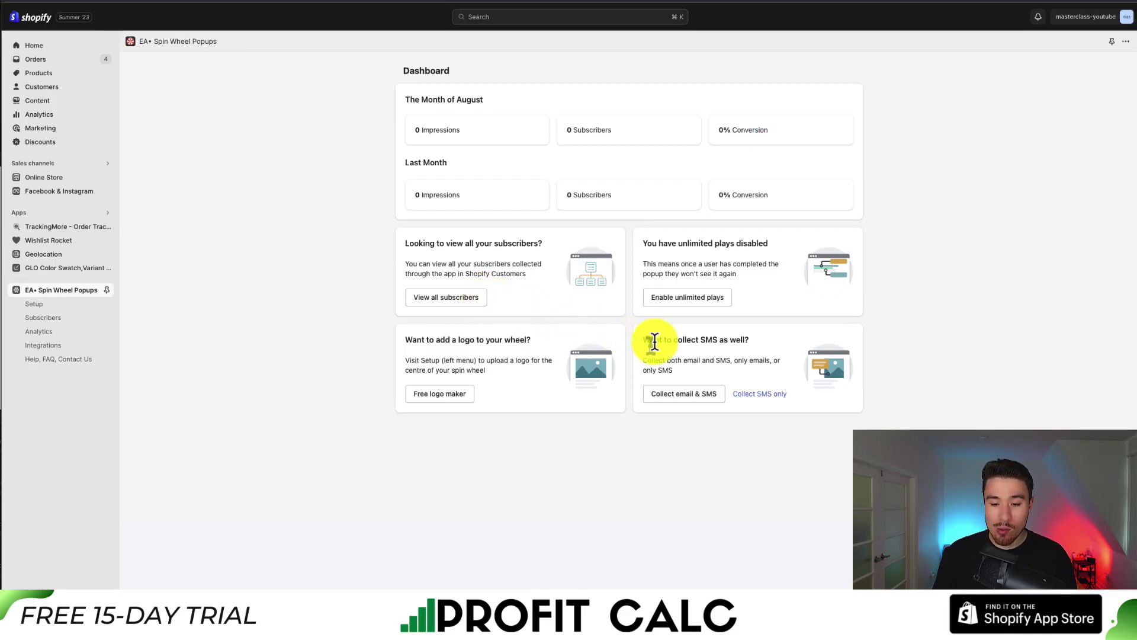
drag(654, 343, 750, 340)
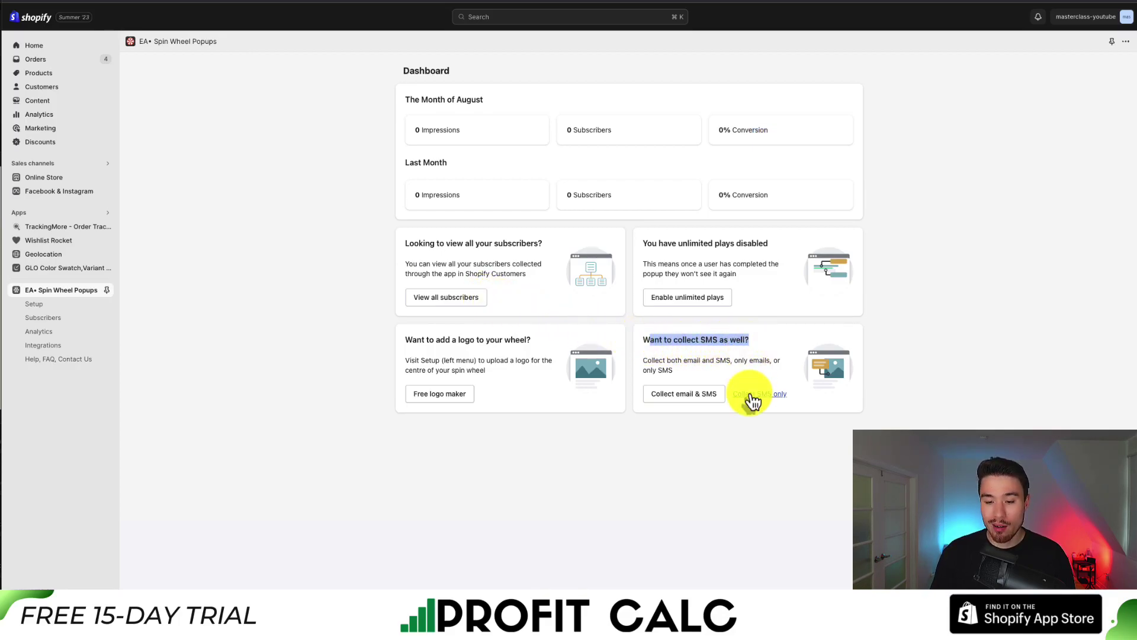
click(753, 395)
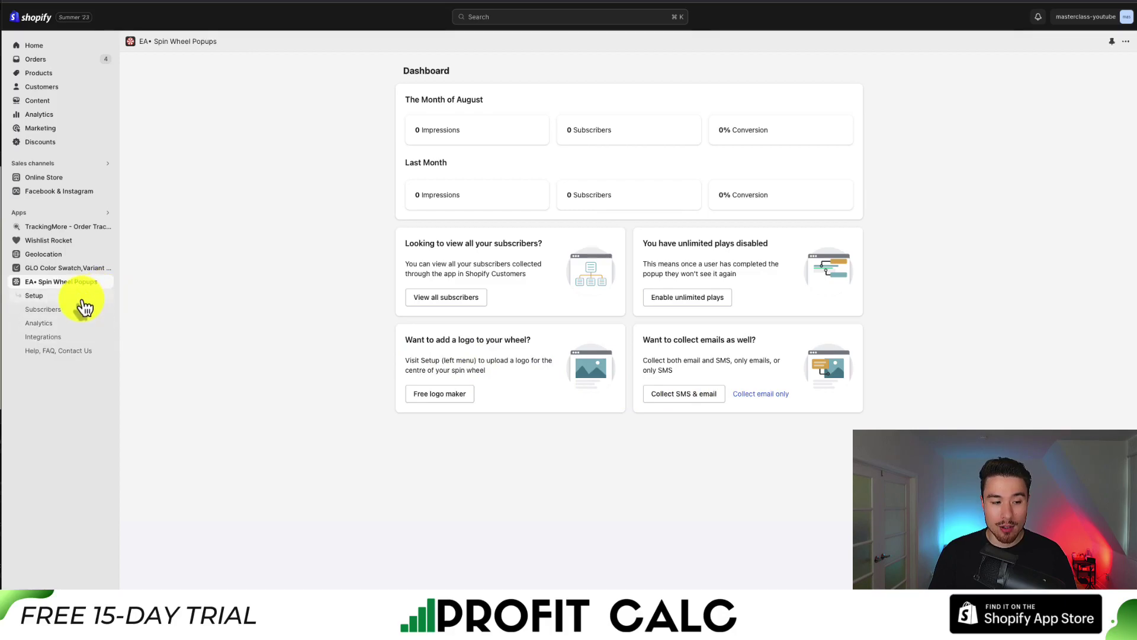
Step: From Setup, turn on the Spin Wheel Popups app embed in the Dawn theme and save it
click(84, 307)
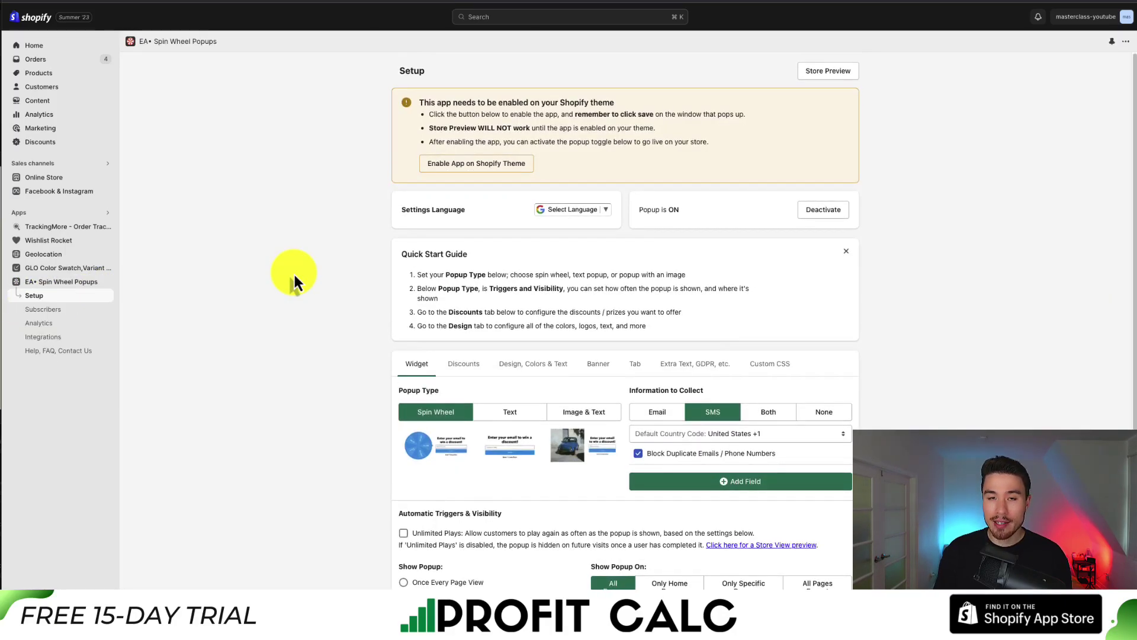
drag(471, 127, 617, 120)
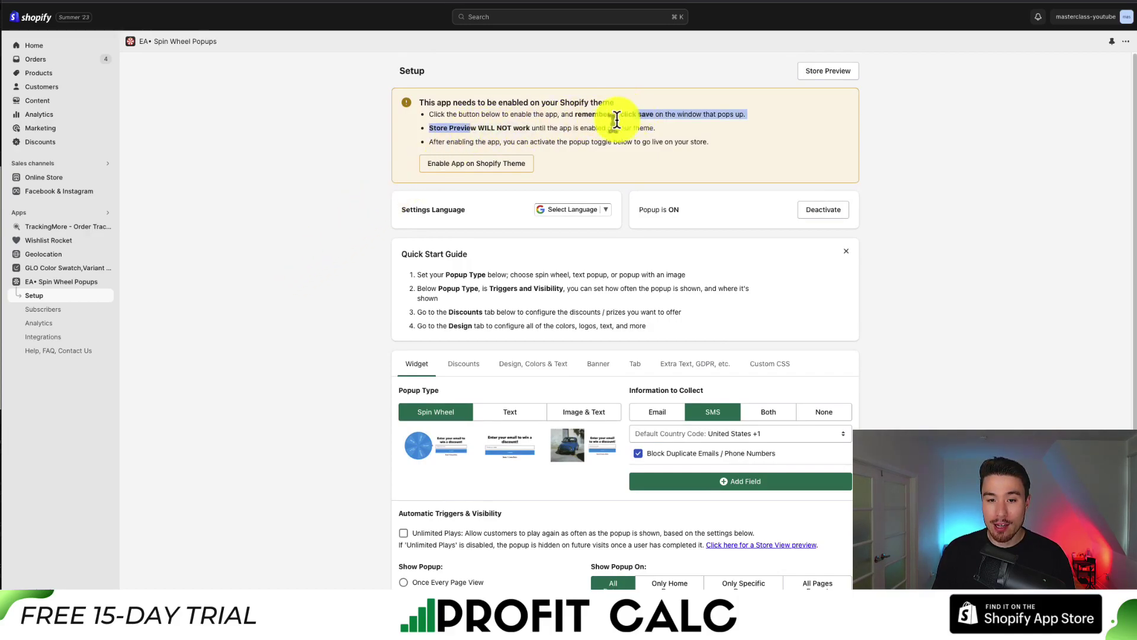
click(616, 121)
click(473, 170)
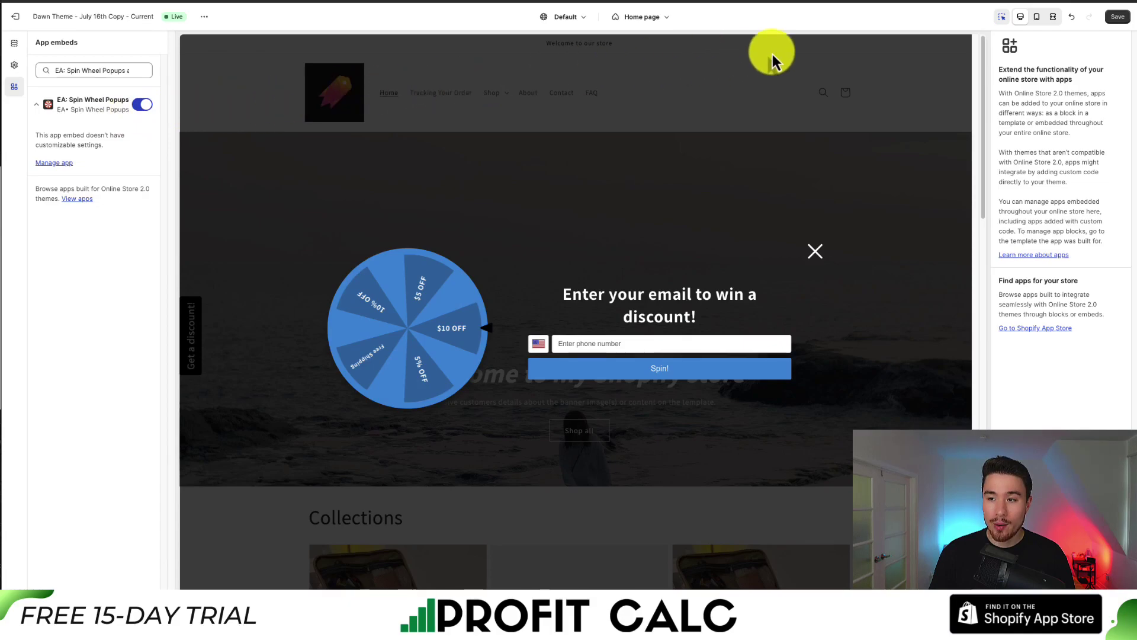
click(1127, 22)
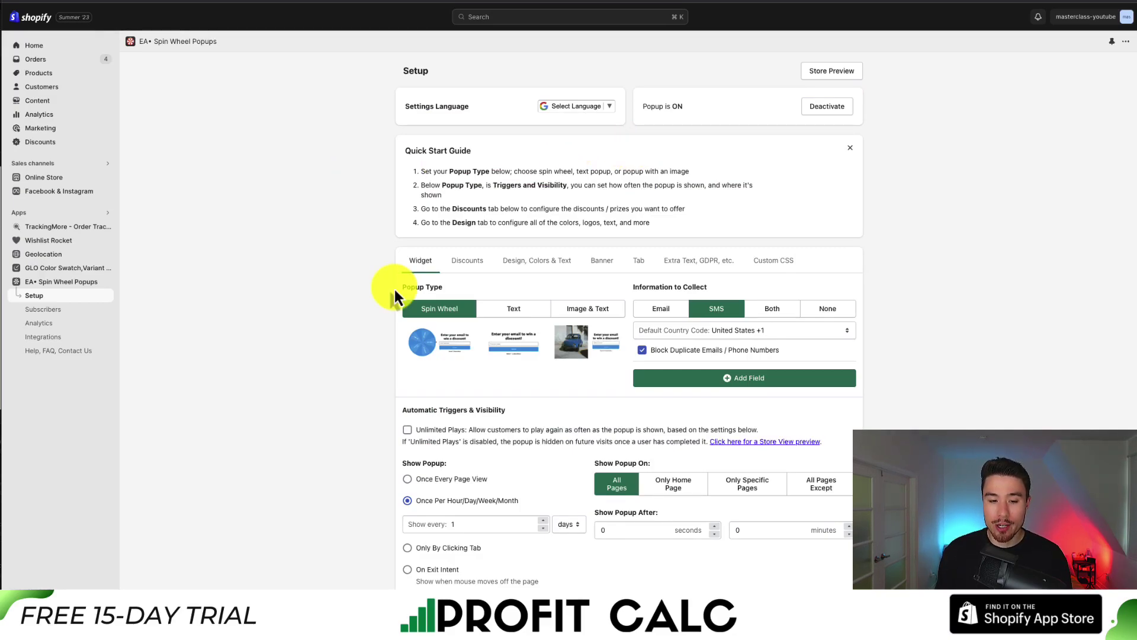
Step: Try the Text and Image & Text popup types, keep Spin Wheel, and view the Discounts prizes
click(527, 318)
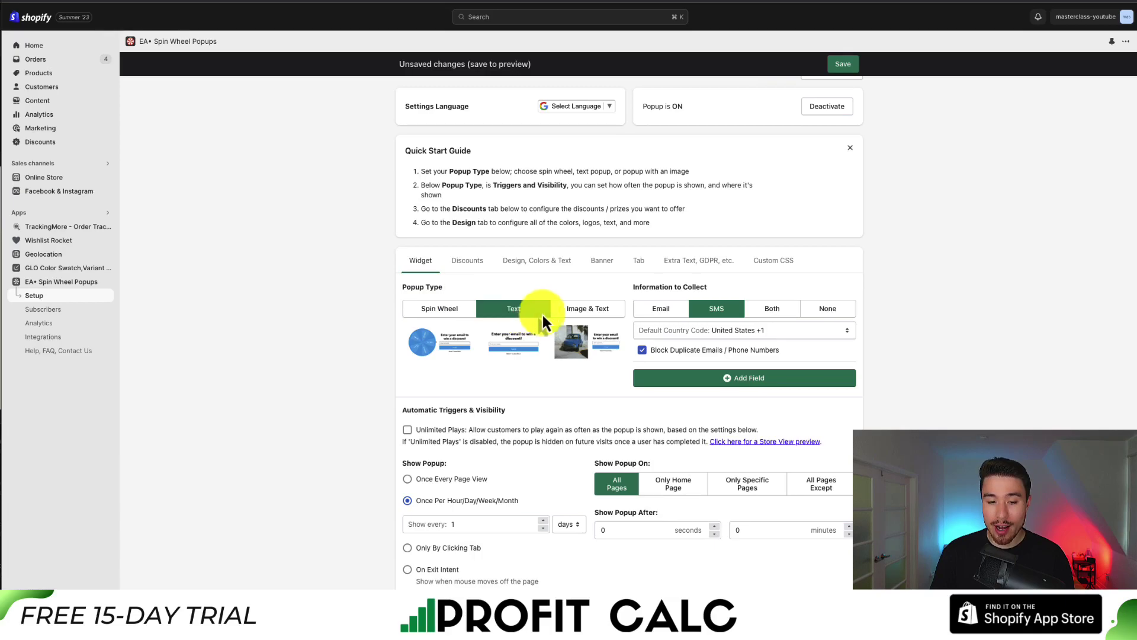
click(576, 311)
click(530, 316)
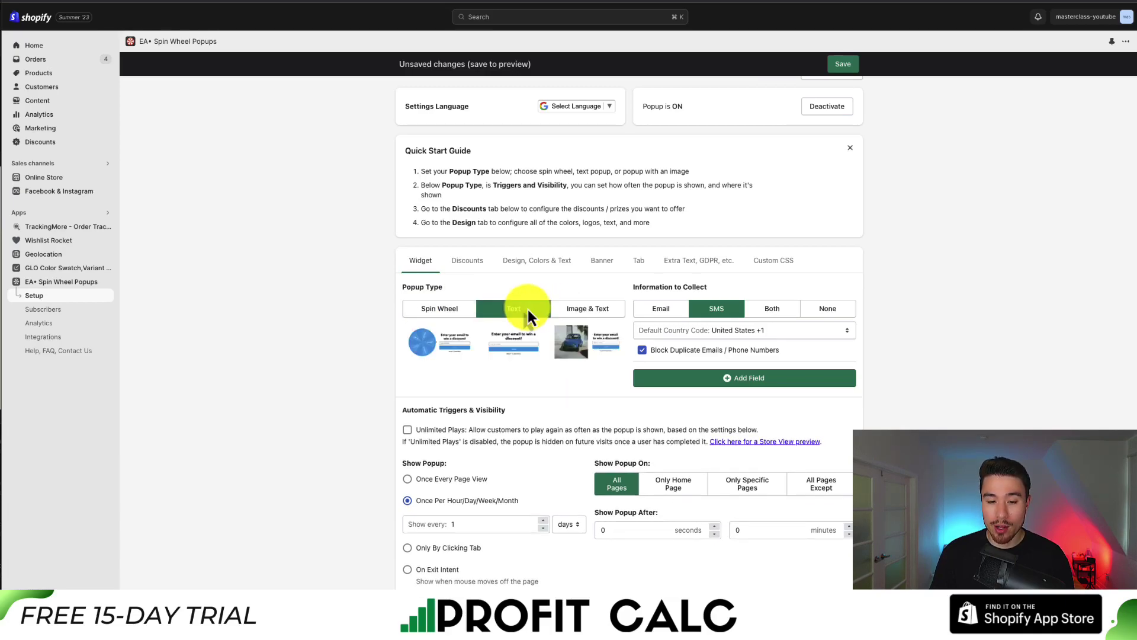
click(438, 313)
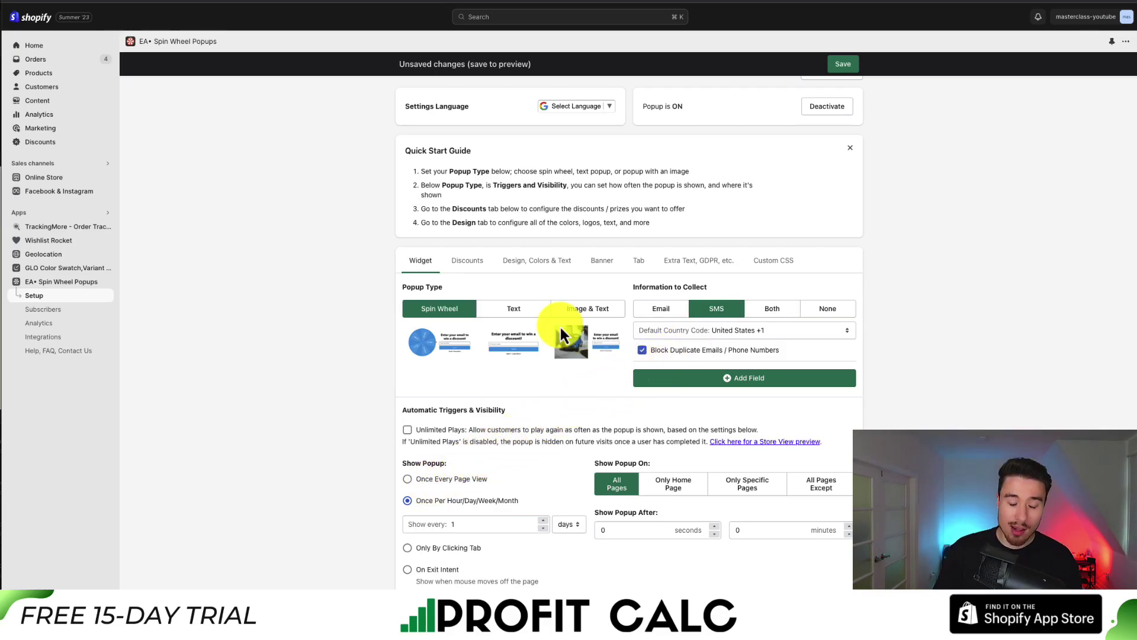
drag(414, 409, 489, 410)
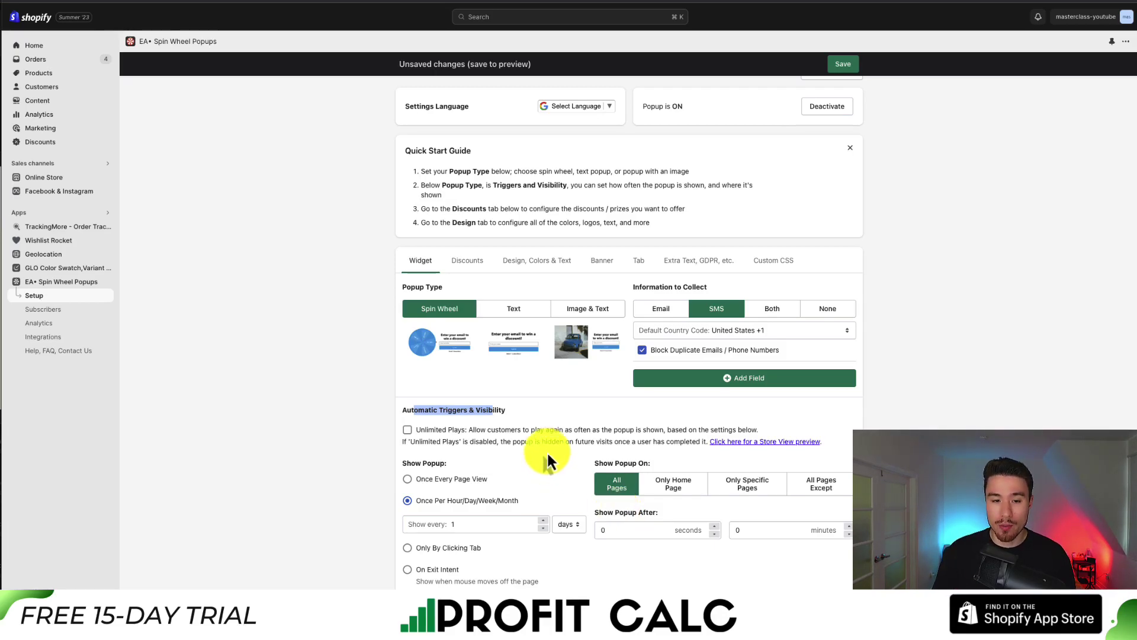
click(468, 261)
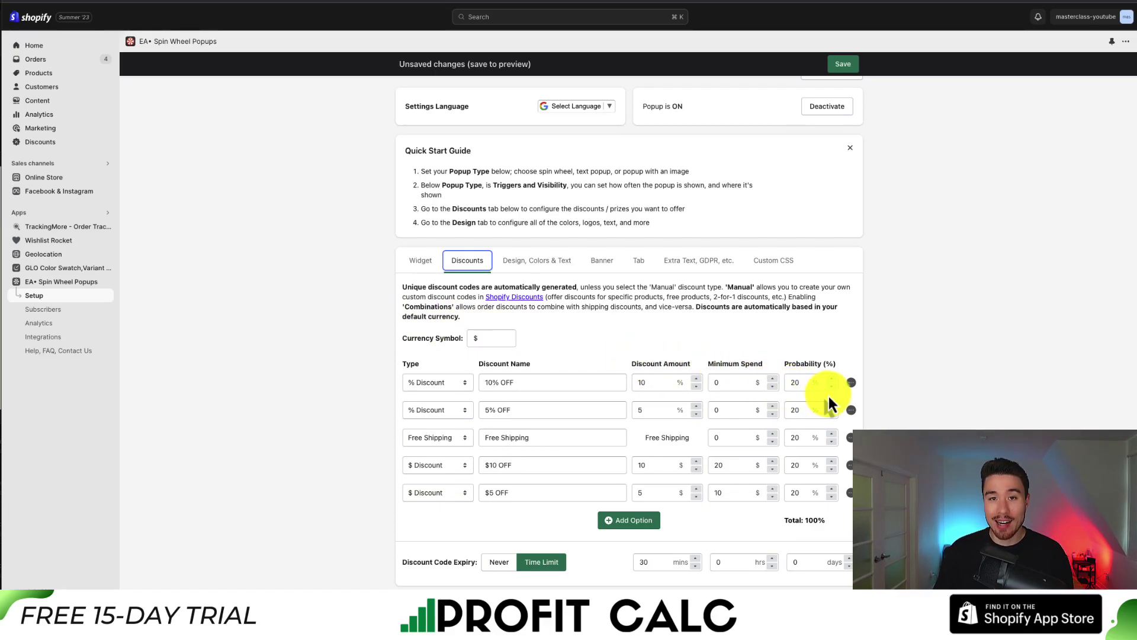
click(521, 536)
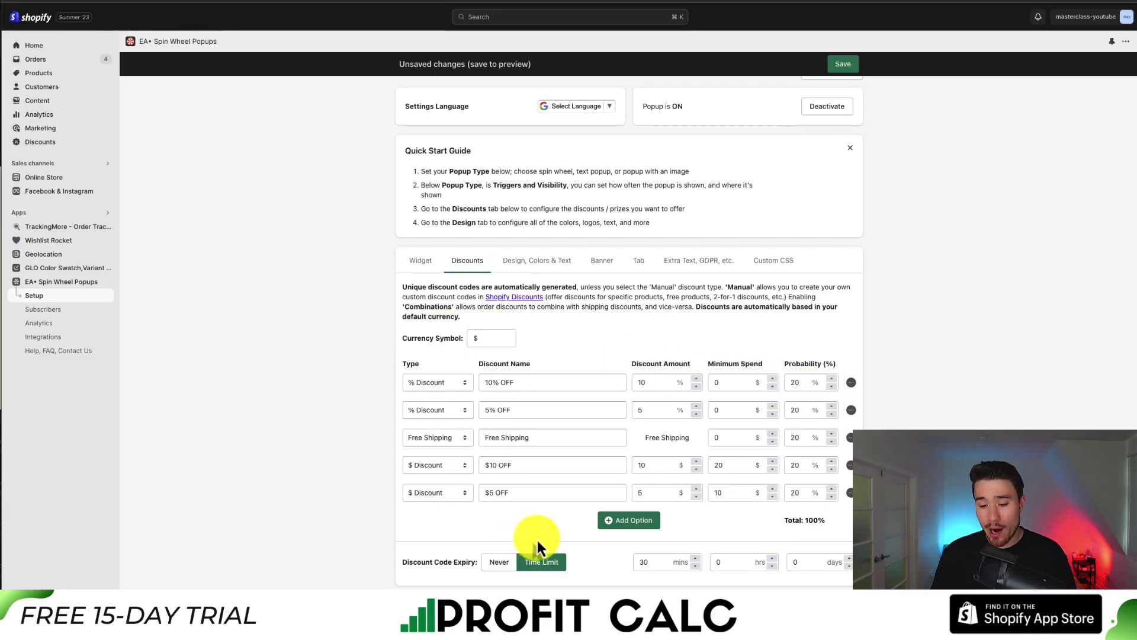
double_click(644, 563)
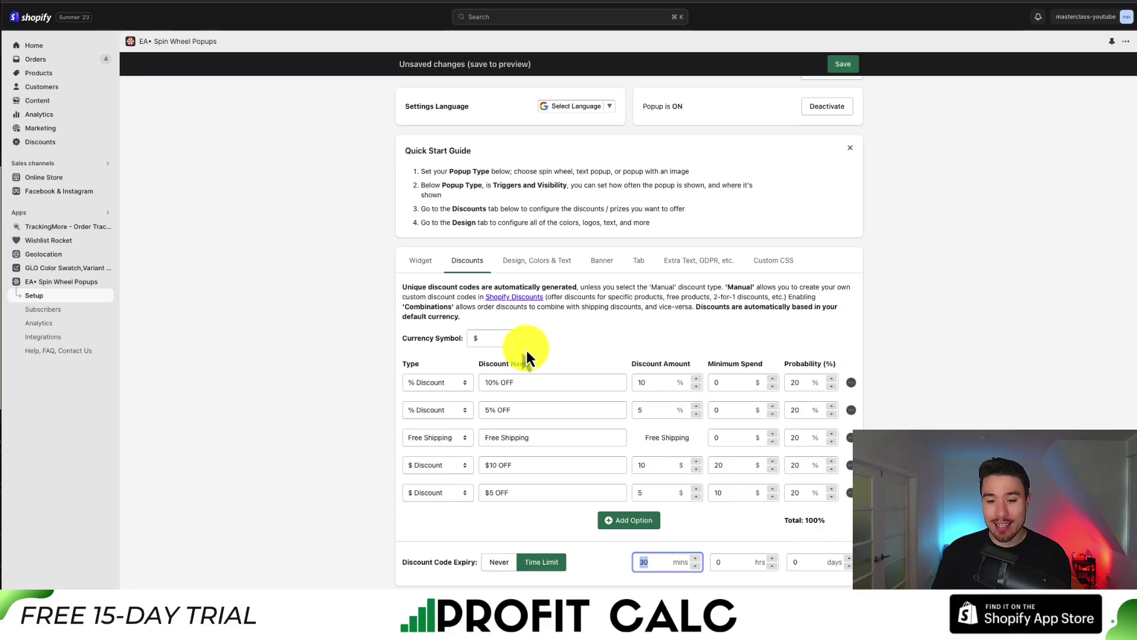
double_click(481, 338)
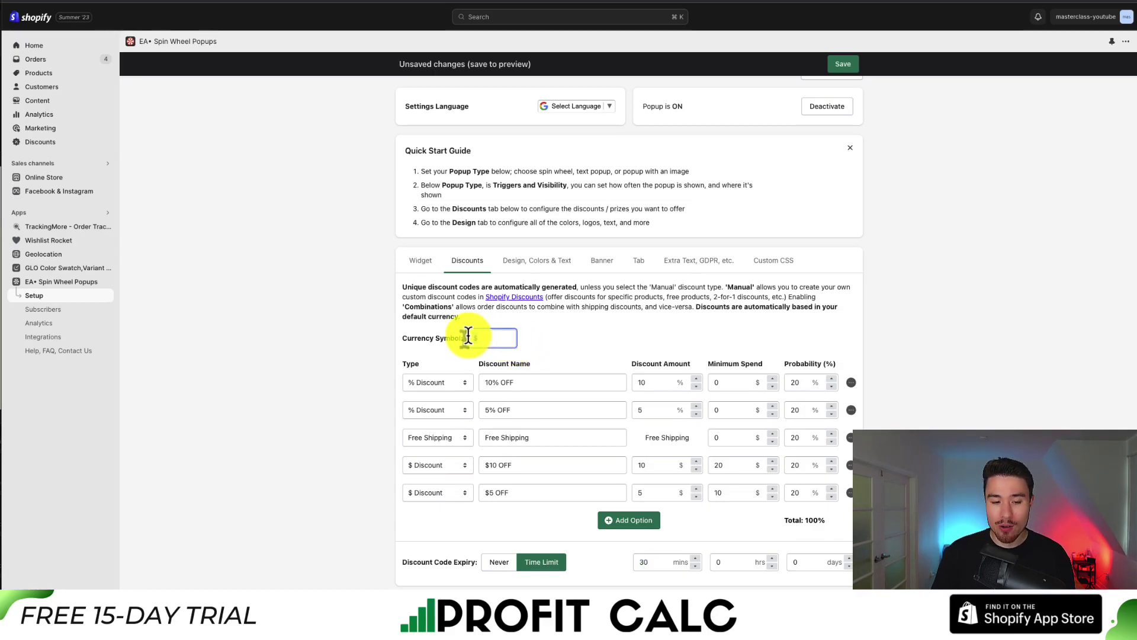
click(535, 261)
scroll(363, 300, down, 5)
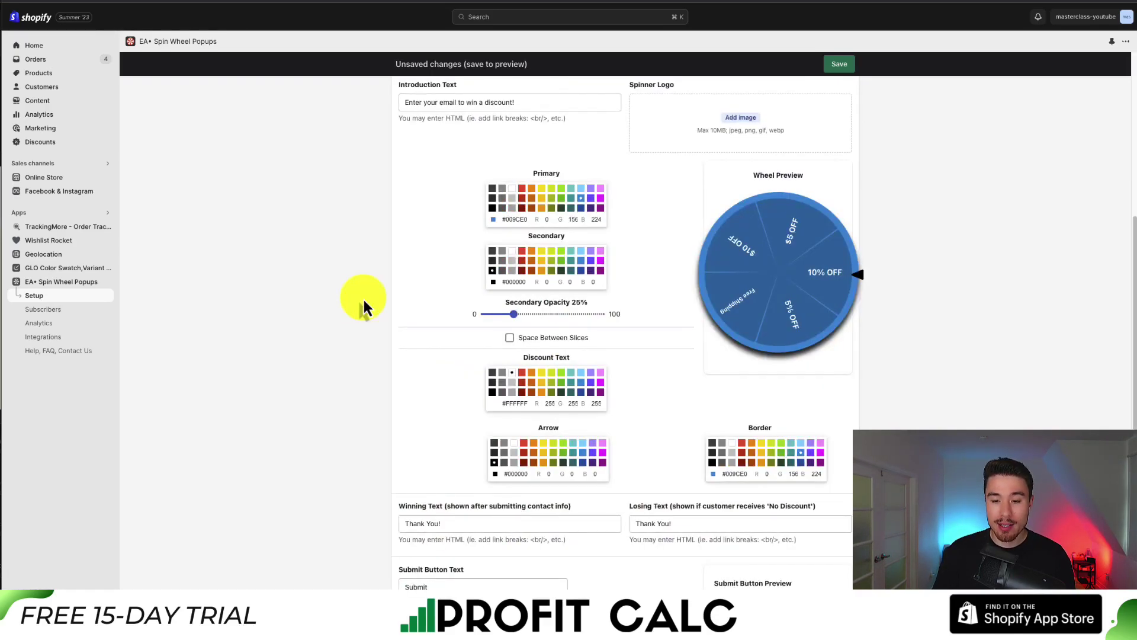
Step: Give the wheel a #4D4D4D primary, #333333 secondary colour and a black border
scroll(364, 300, down, 6)
scroll(364, 300, up, 5)
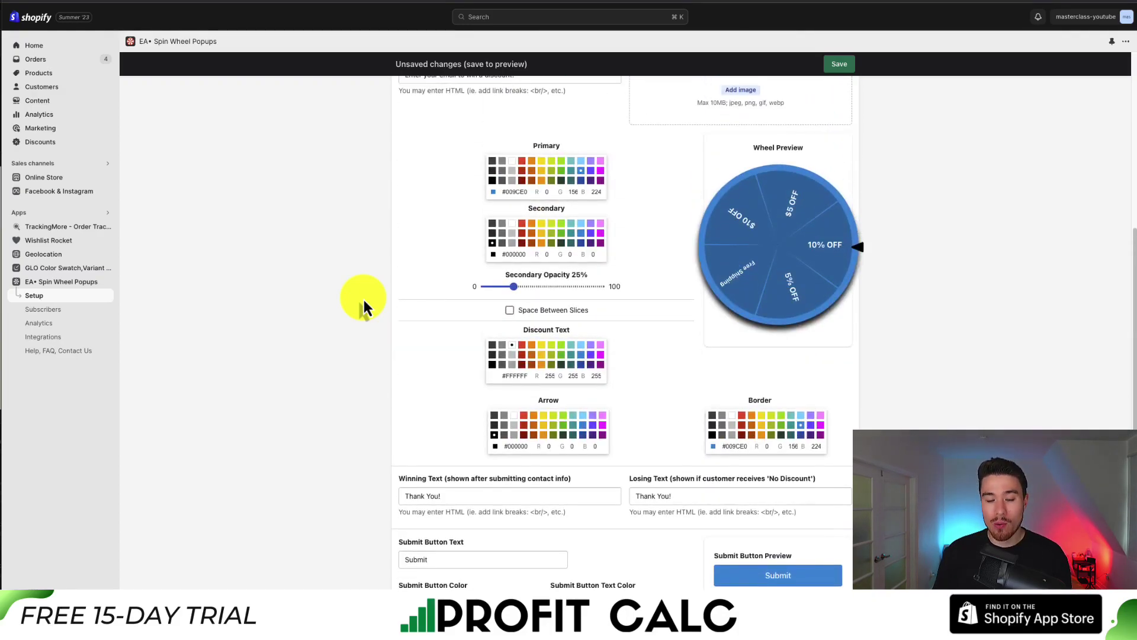
scroll(364, 300, up, 4)
scroll(364, 300, down, 4)
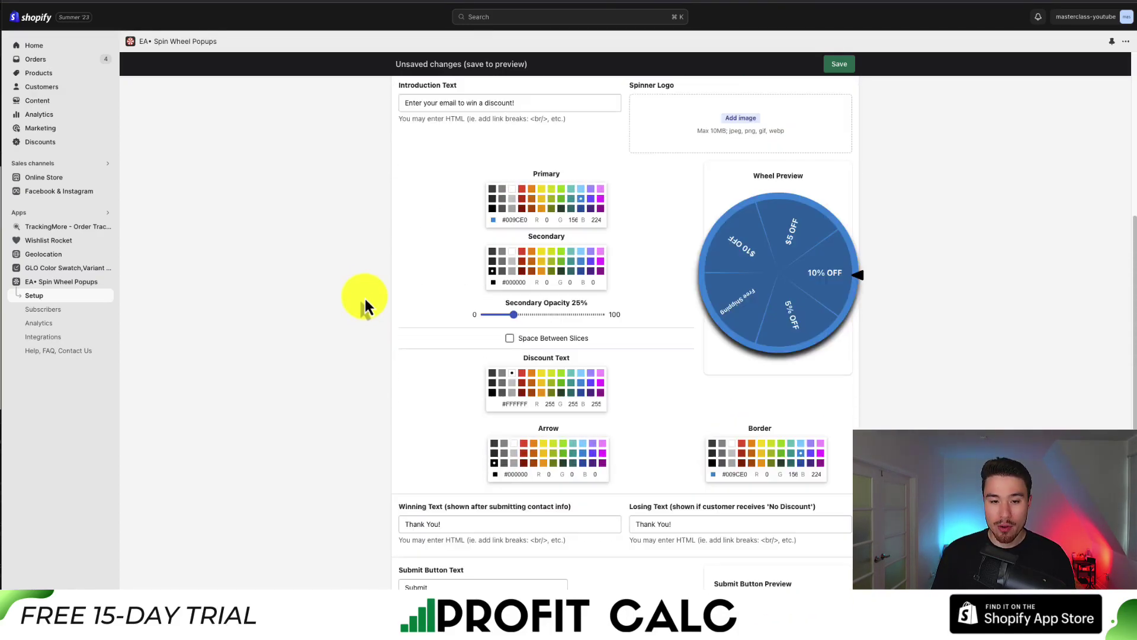
click(492, 198)
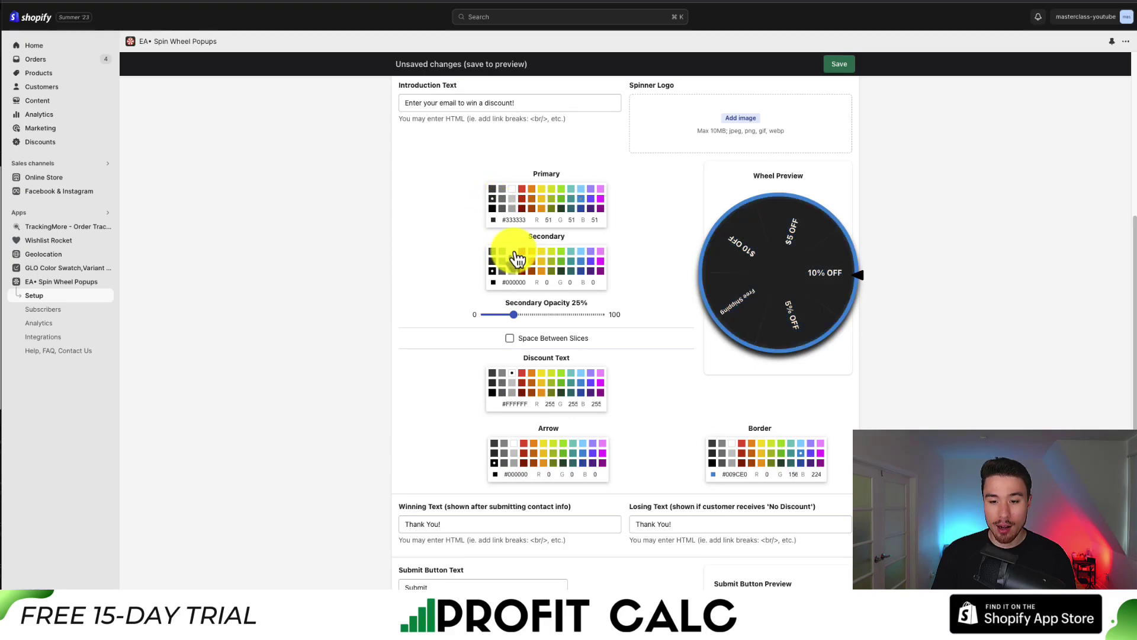
click(513, 252)
scroll(514, 253, down, 3)
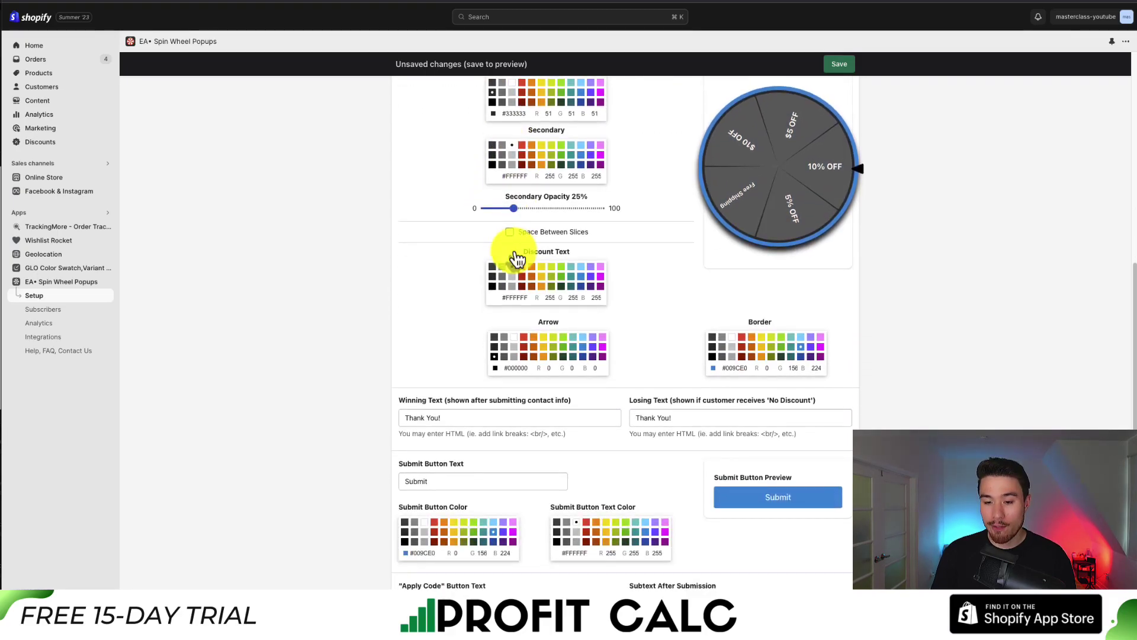
click(742, 347)
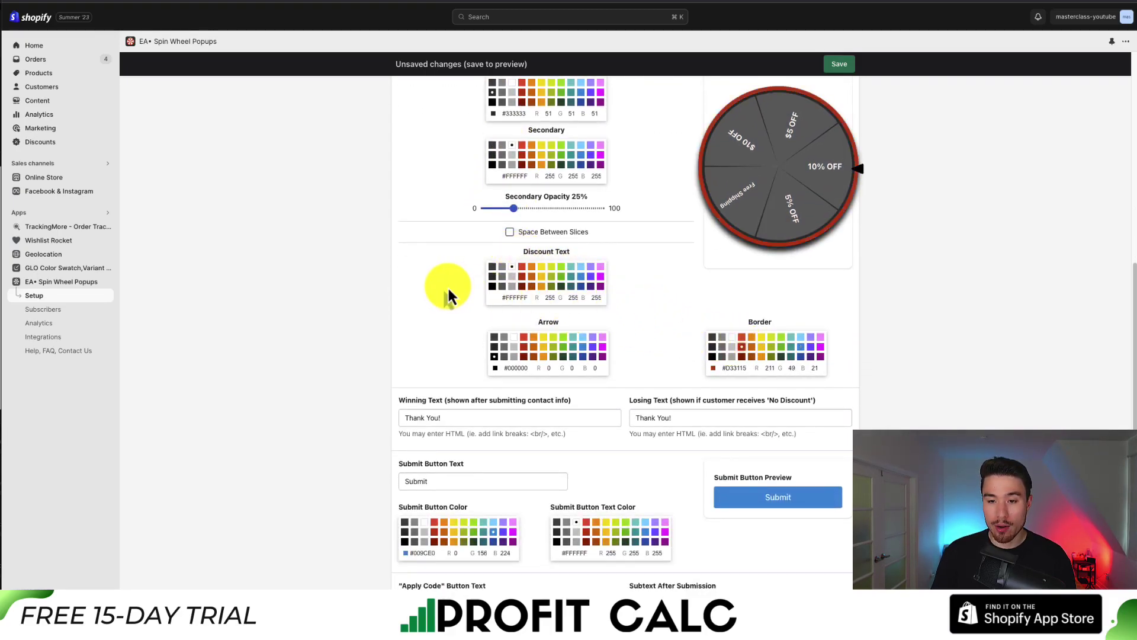
scroll(448, 294, up, 1)
click(492, 169)
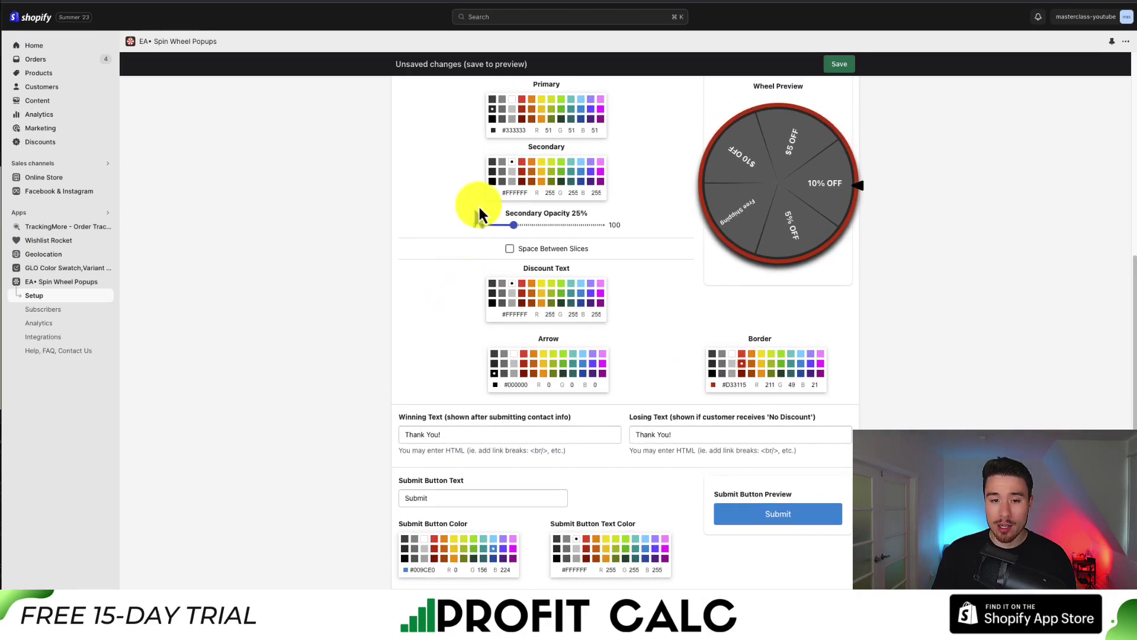
click(493, 97)
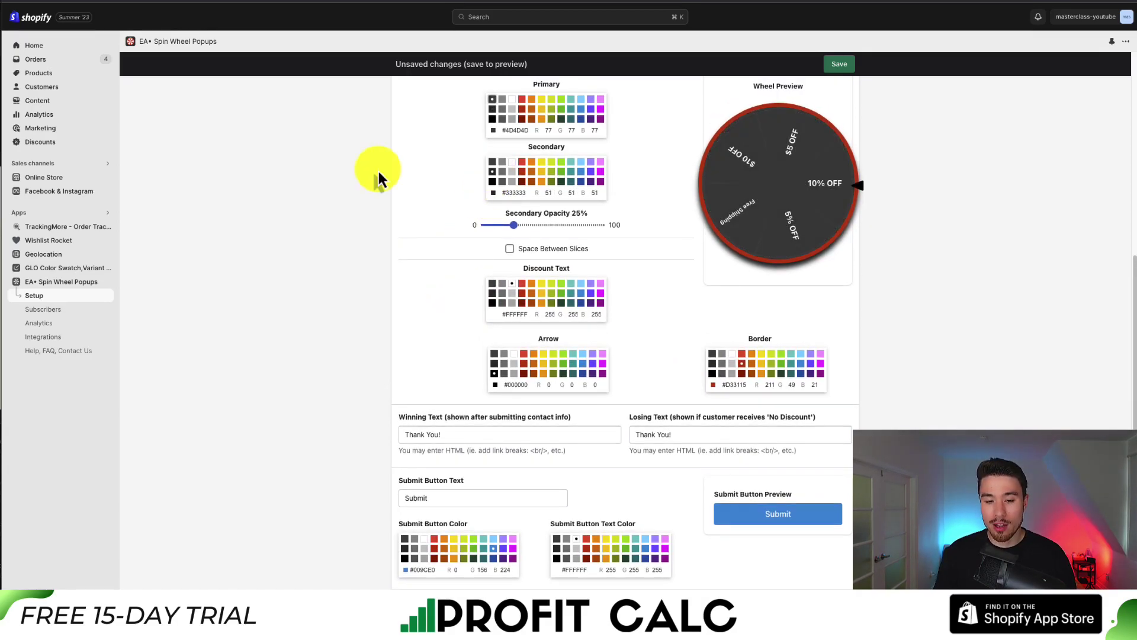
click(711, 373)
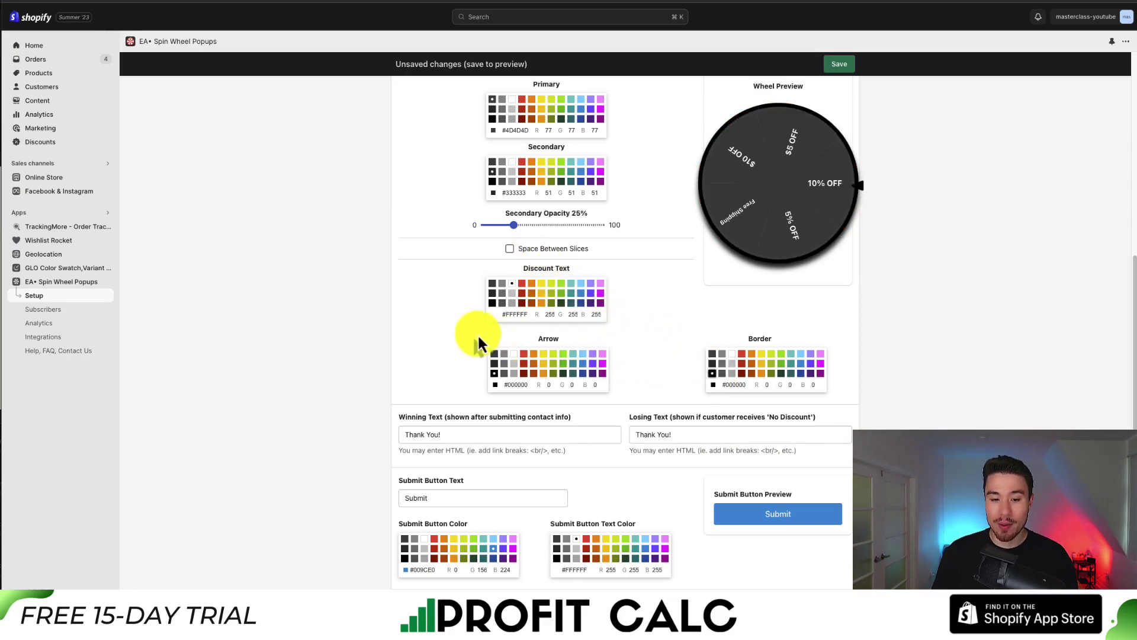
Step: Look over the phone placeholder and post-submission subtext, then show the Banner settings
scroll(340, 311, down, 5)
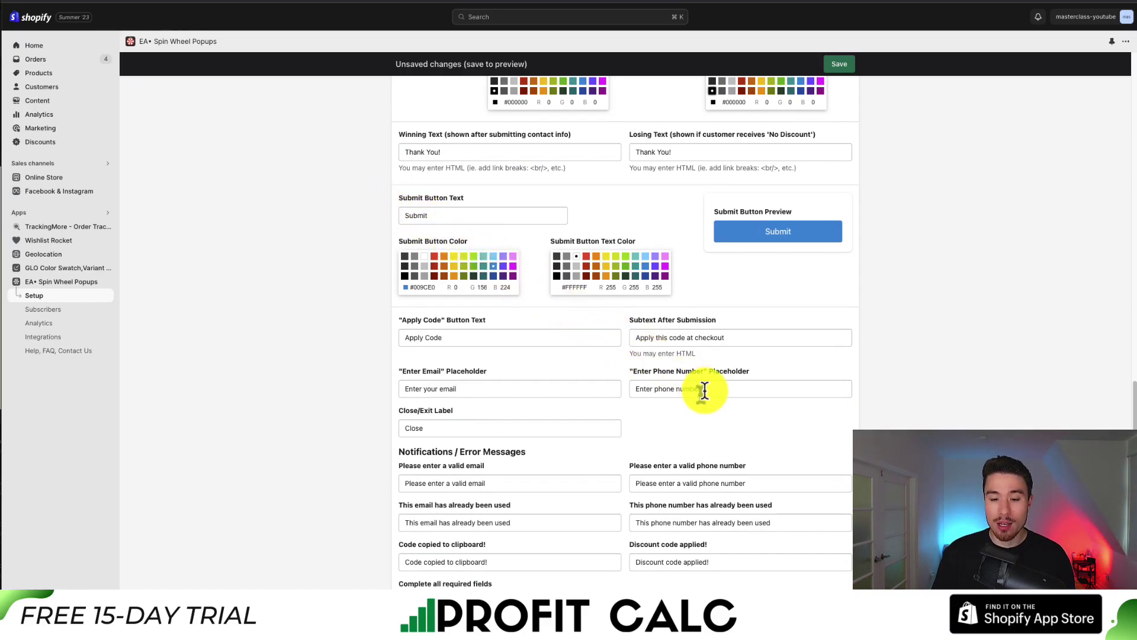
drag(708, 388, 632, 386)
drag(722, 338, 605, 325)
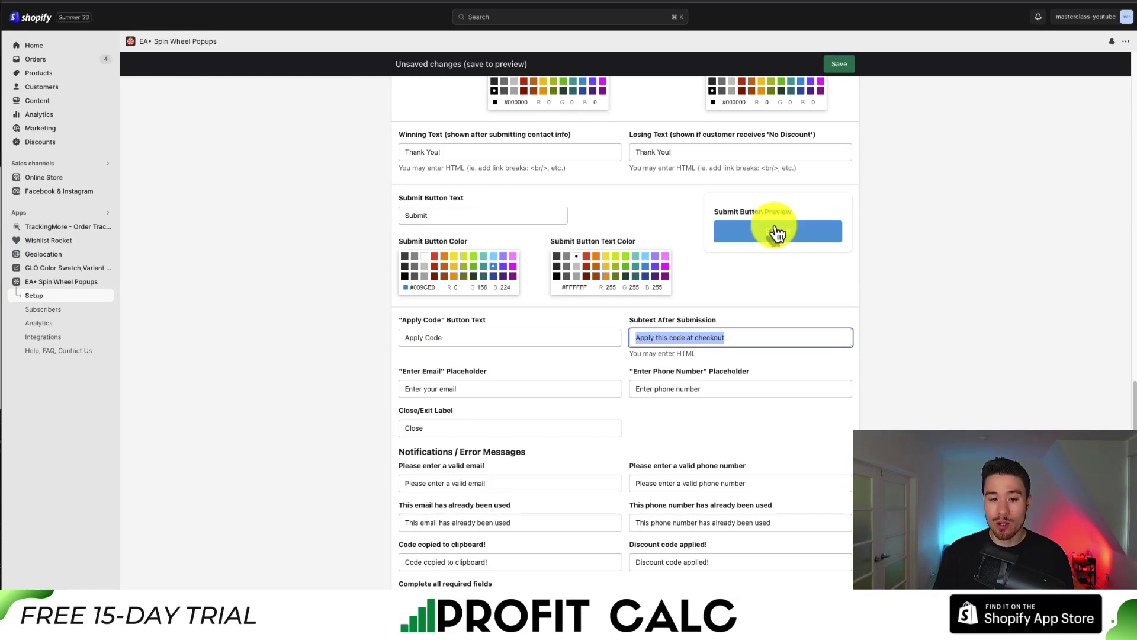
scroll(768, 229, up, 15)
click(601, 260)
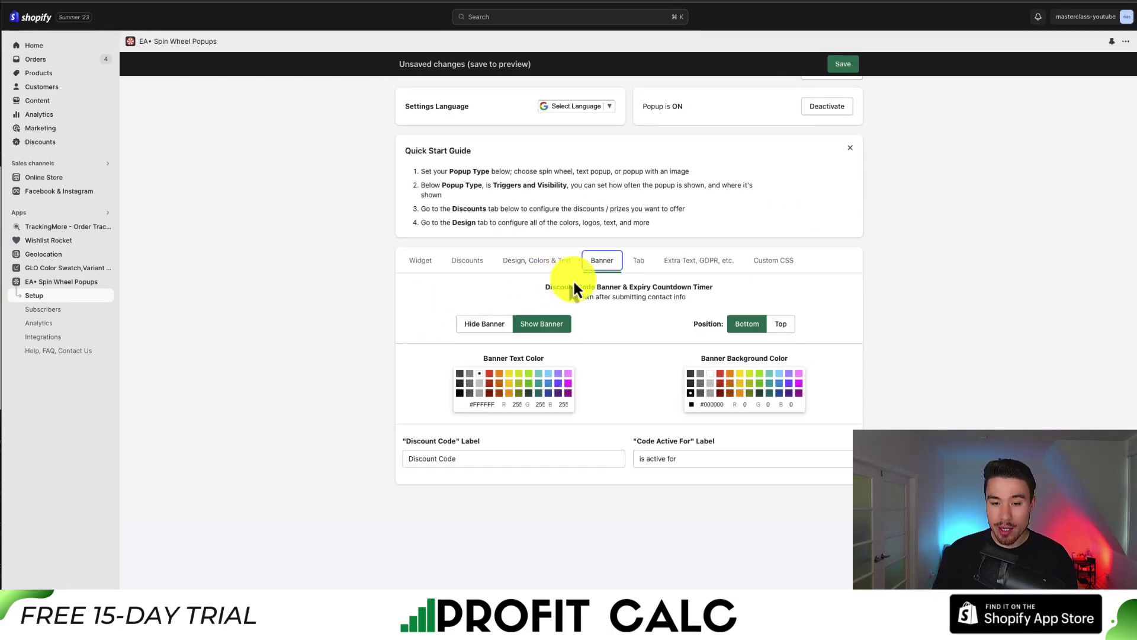
Step: Open the Extra Text, GDPR settings and check the Terms & Conditions and Privacy Policy link fields
click(644, 264)
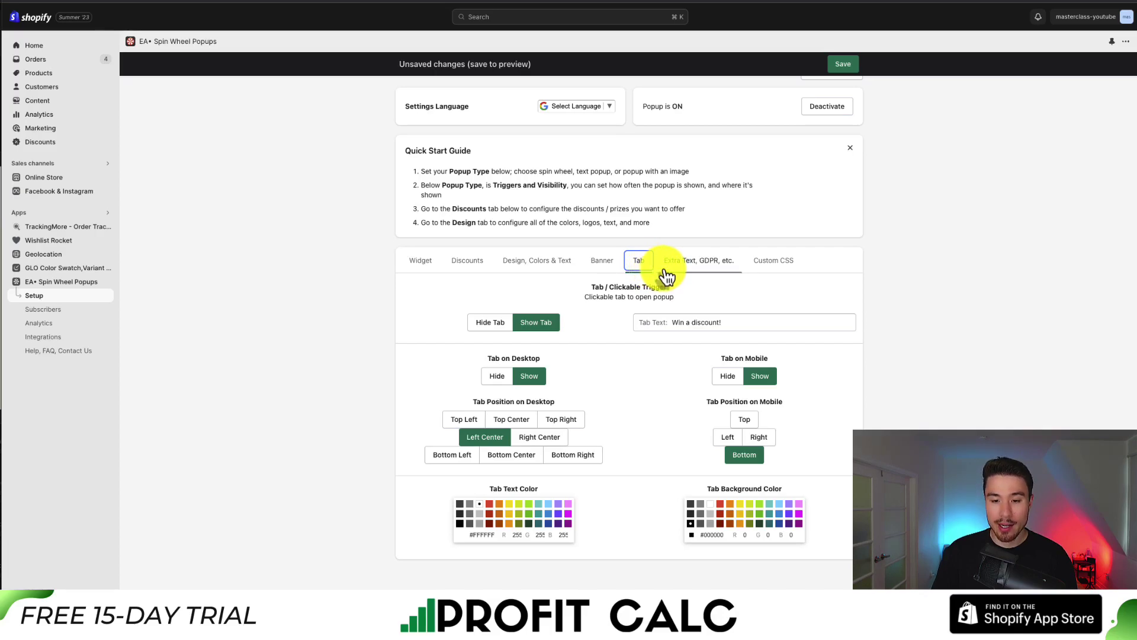
click(668, 273)
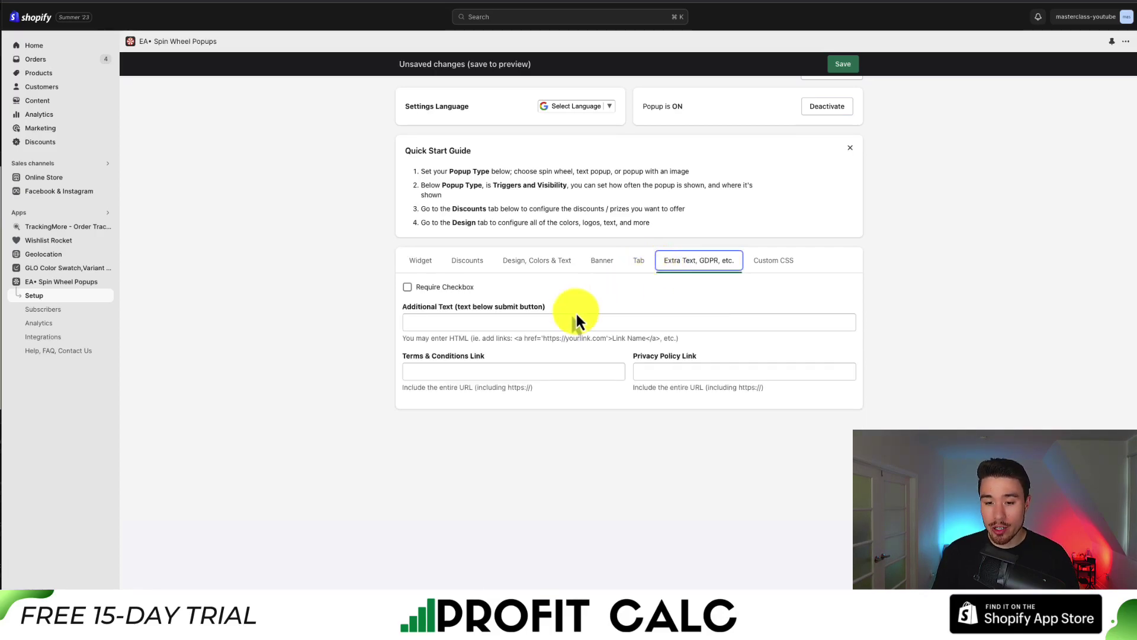
click(541, 370)
click(655, 375)
click(570, 375)
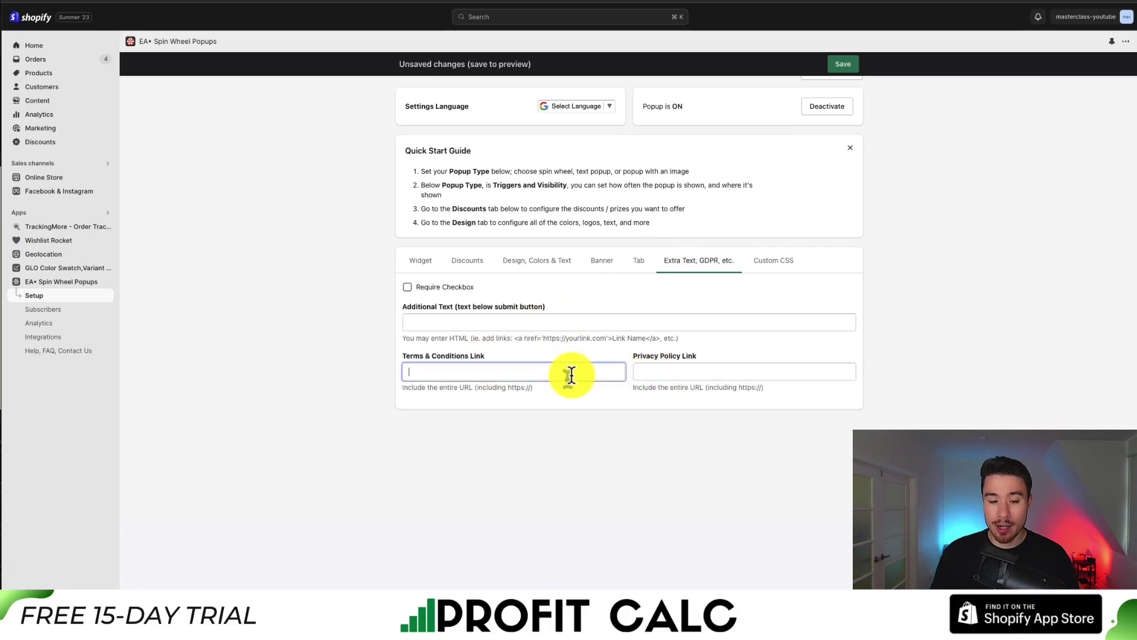
click(664, 370)
Step: Turn on Require Checkbox so customers must accept the Terms & Conditions
click(445, 290)
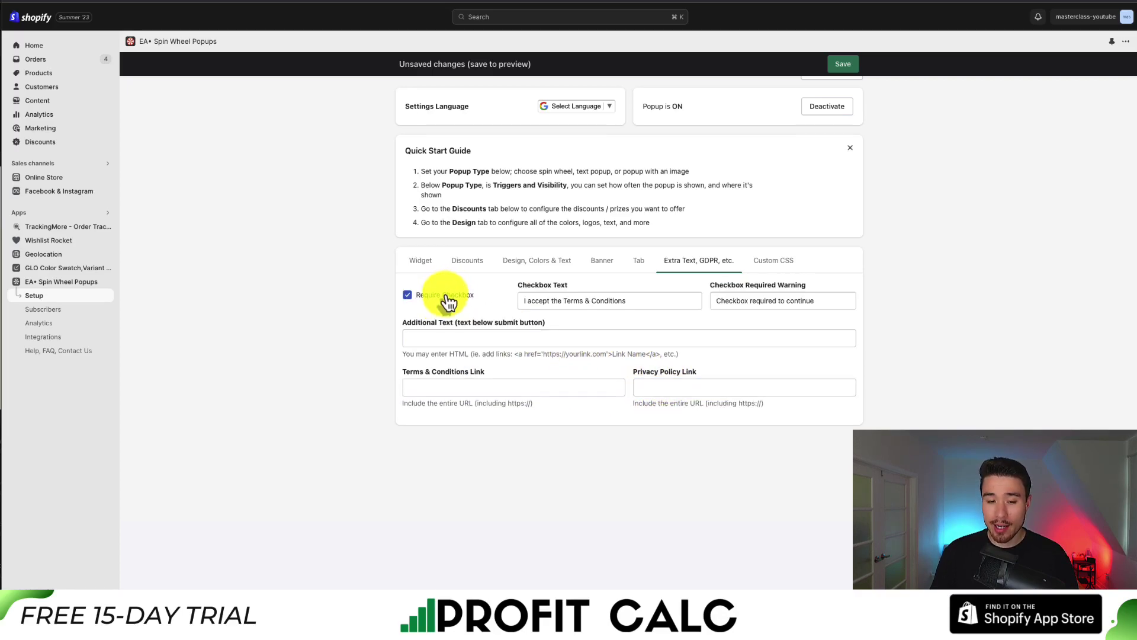
click(446, 296)
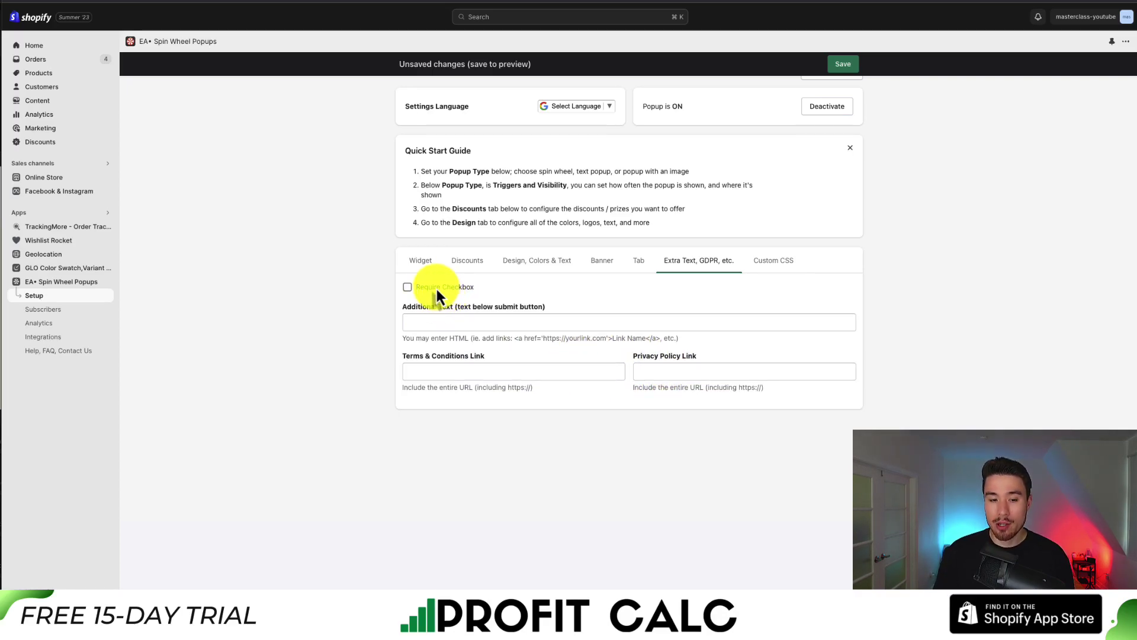
click(436, 291)
click(428, 338)
click(424, 384)
click(734, 391)
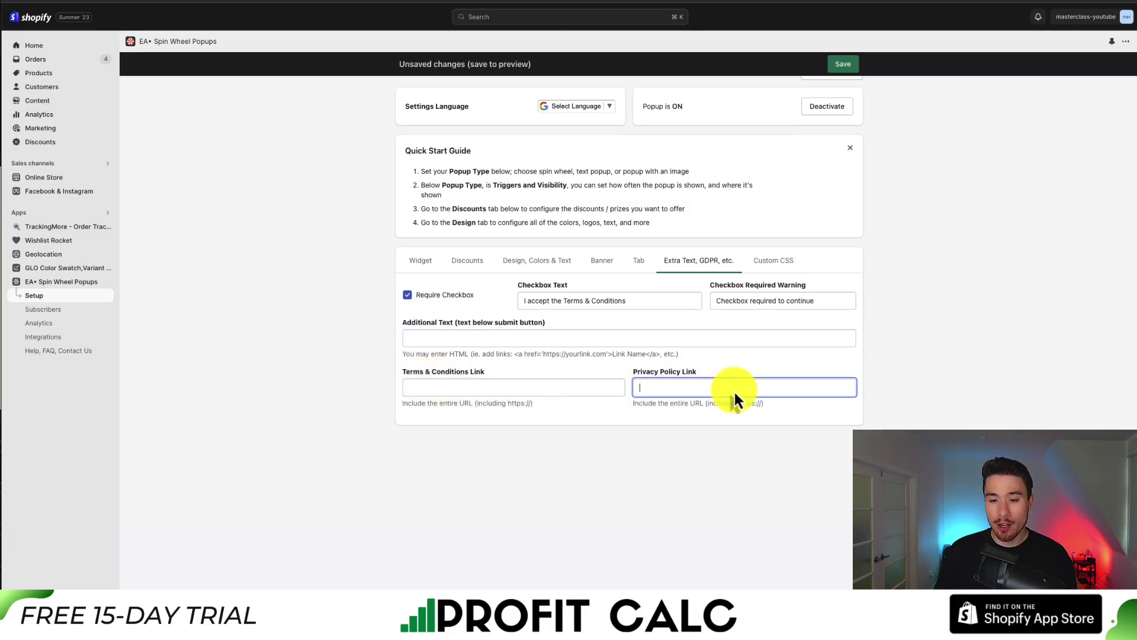
click(545, 338)
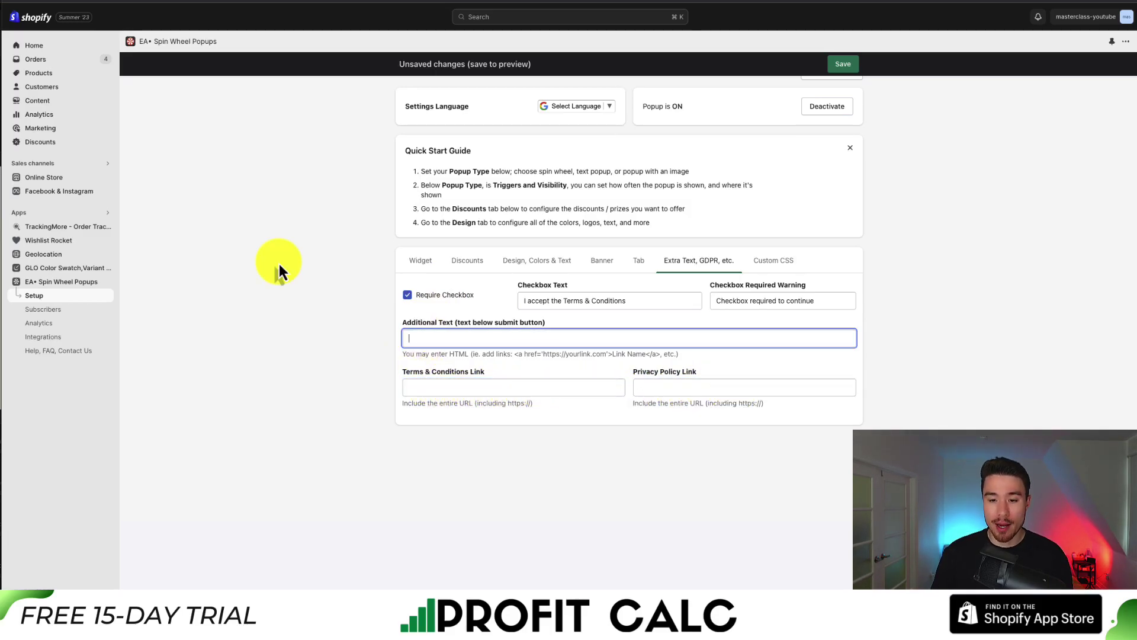
Step: Leave the settings language unchanged and save the spin wheel popup settings
click(578, 109)
scroll(249, 140, down, 1)
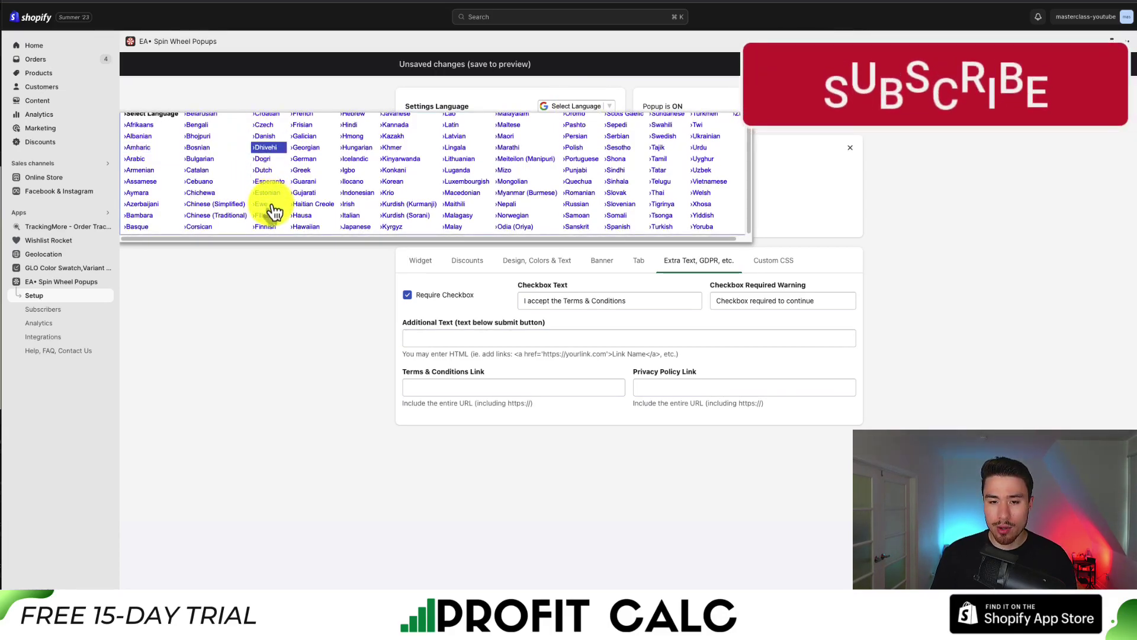
click(260, 333)
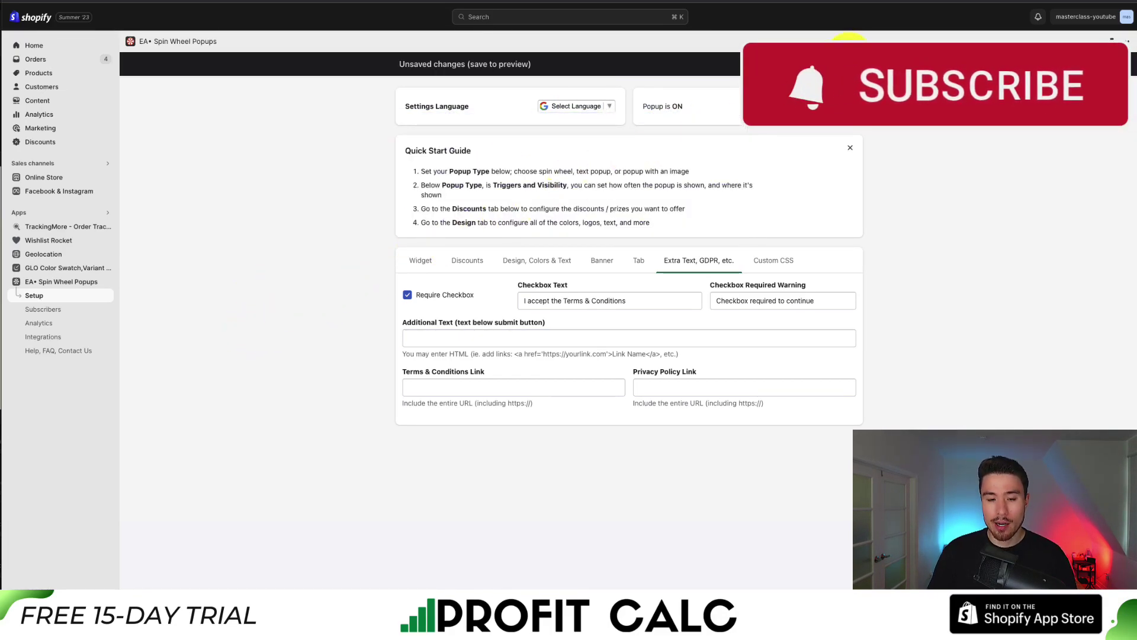
click(846, 59)
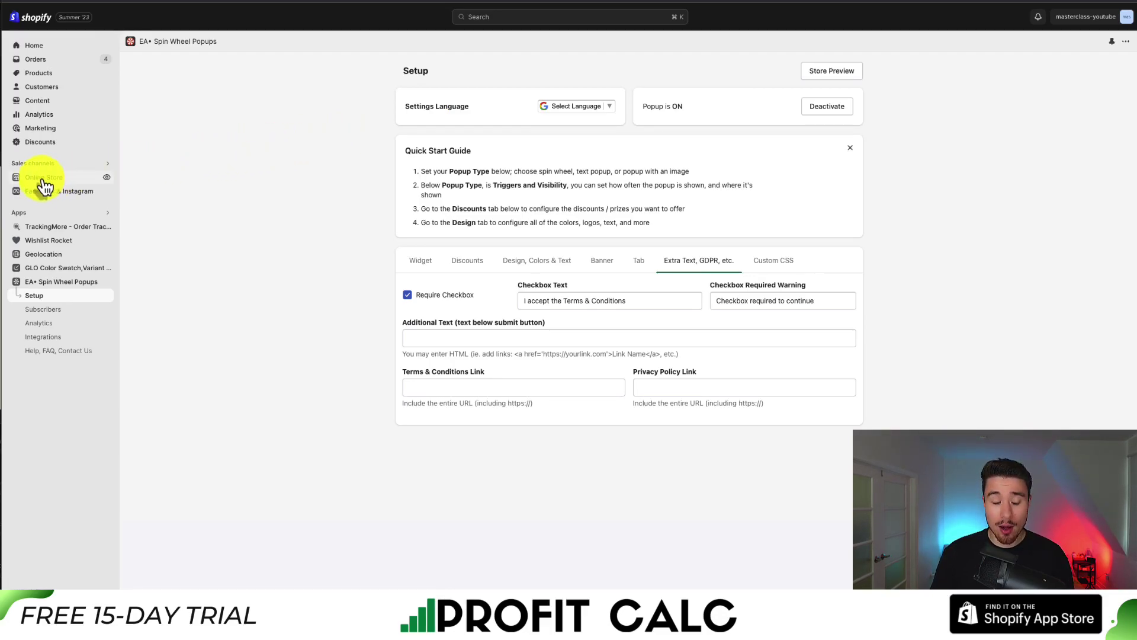
Step: On the live storefront, open the 'Win a discount!' spin wheel popup and toggle its terms checkbox
click(109, 179)
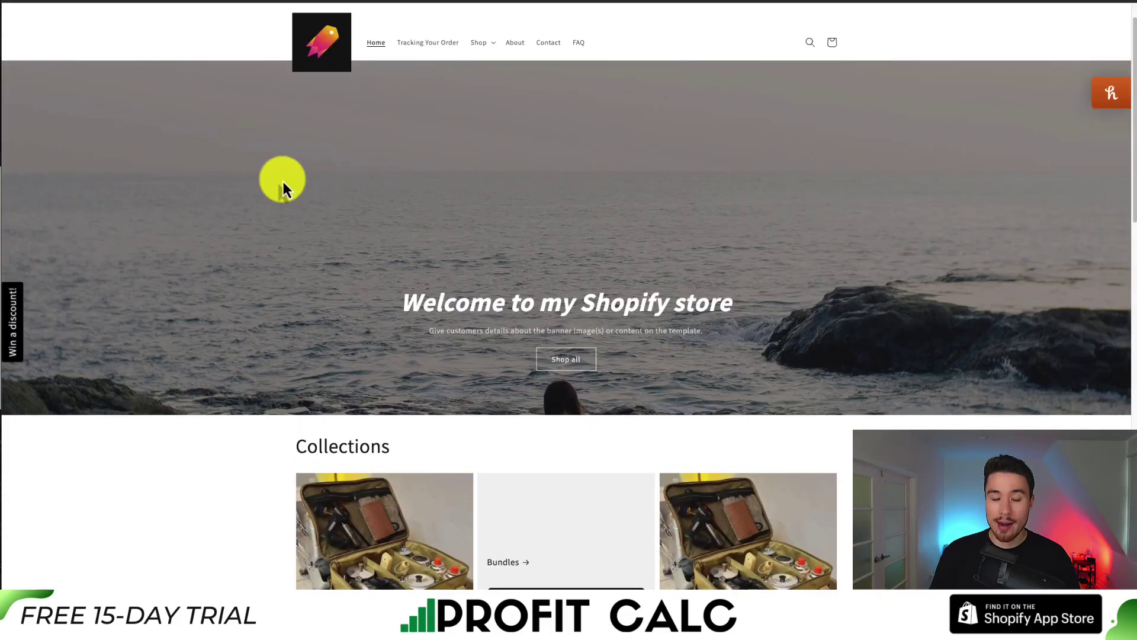
click(12, 327)
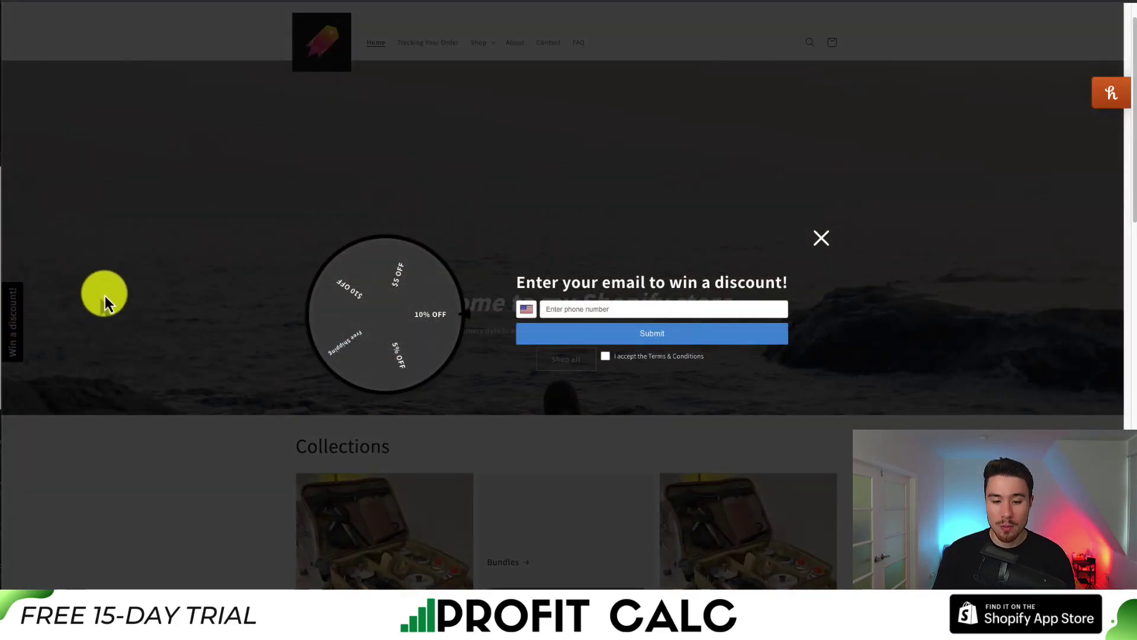
click(614, 357)
click(613, 359)
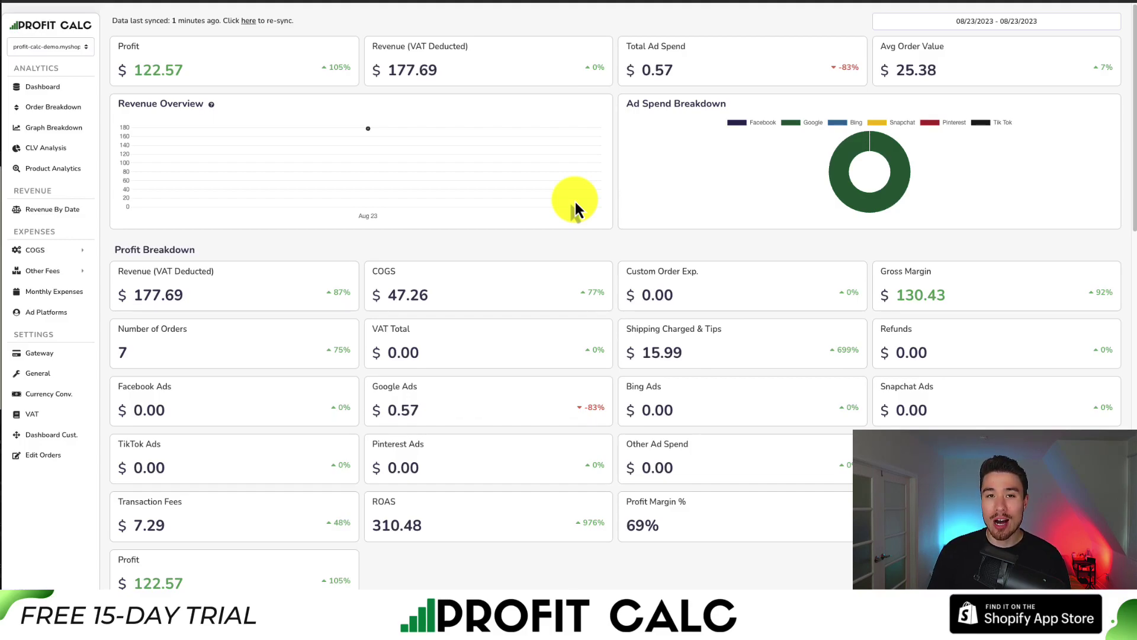
Step: Set the Profit Calc dashboard to the Last 7 Days range and scroll through the figures
click(1016, 21)
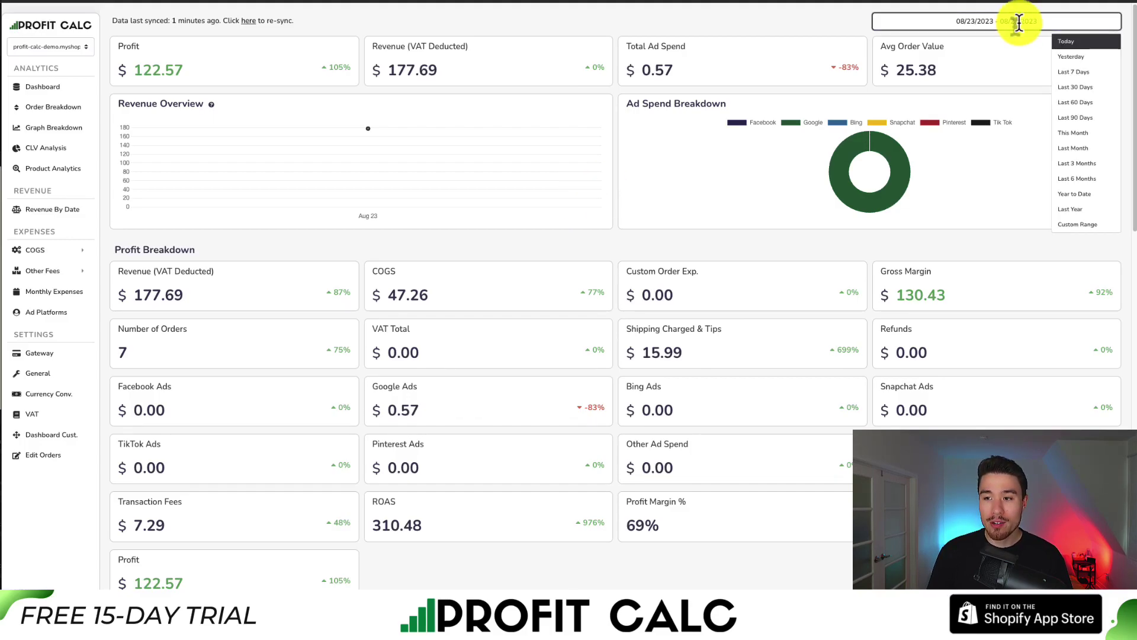
click(1060, 71)
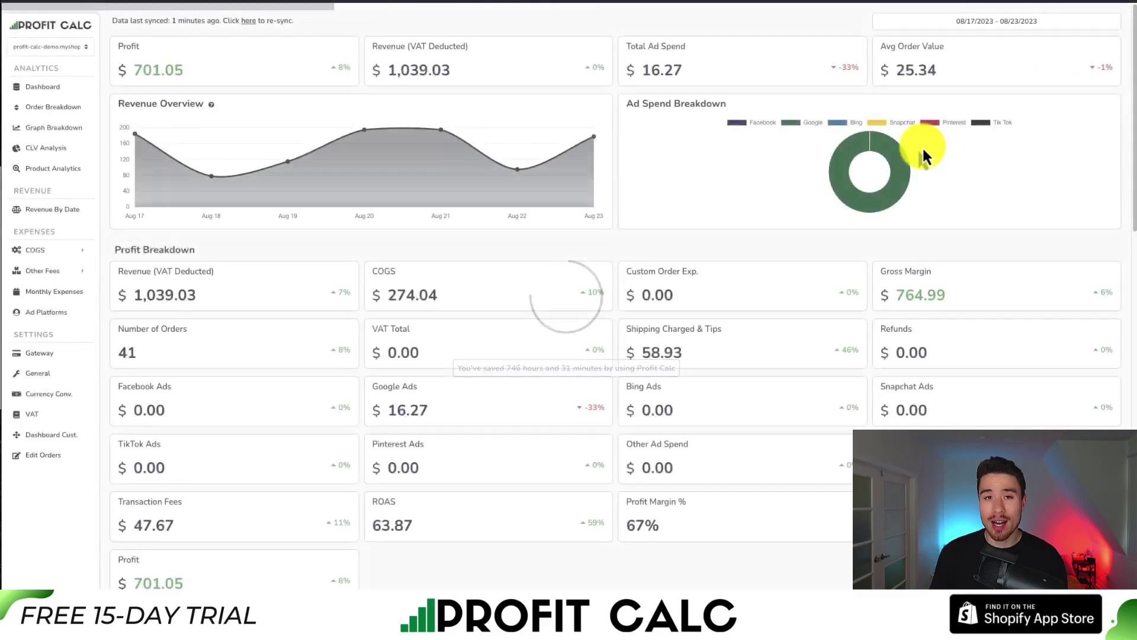
scroll(1119, 89, down, 1)
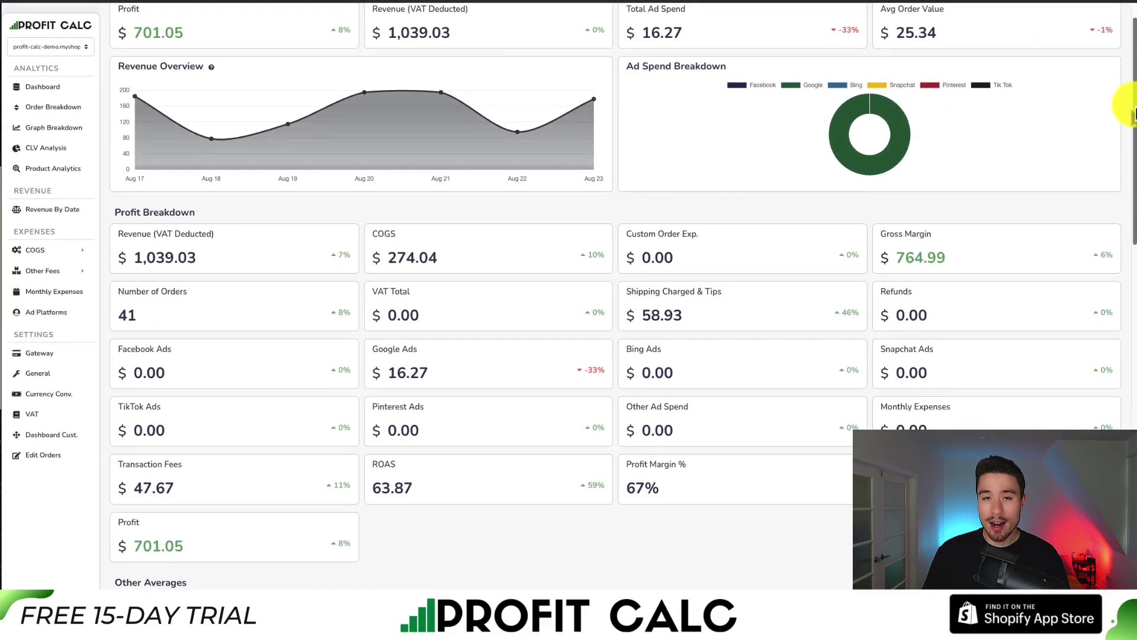
mouse_move(1134, 114)
mouse_down()
mouse_move(1132, 379)
mouse_move(1133, 100)
mouse_up()
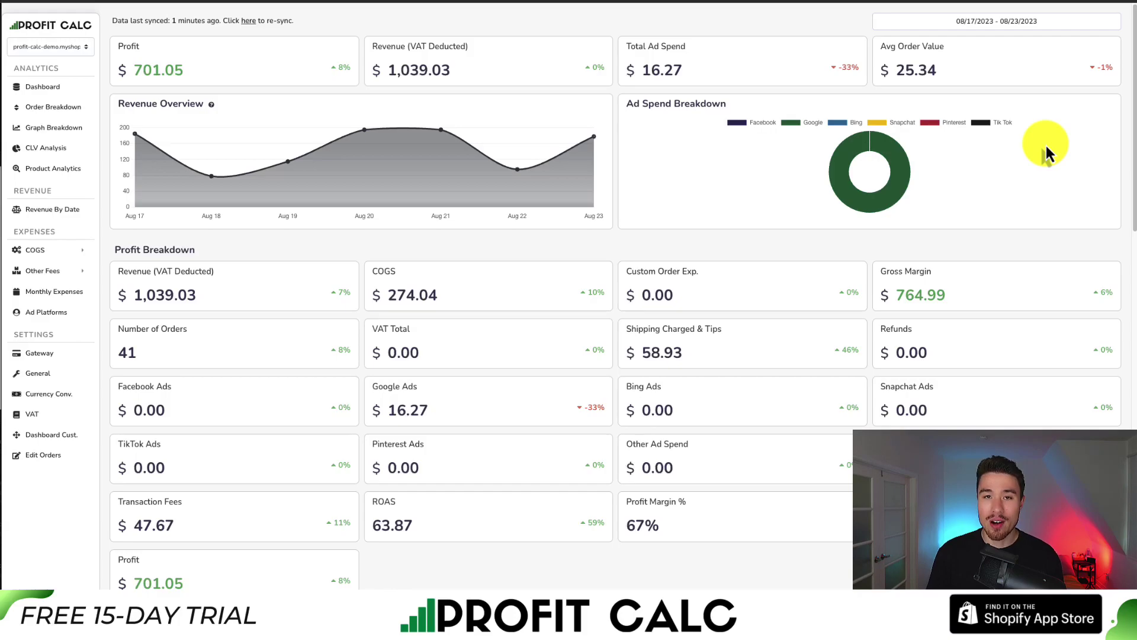